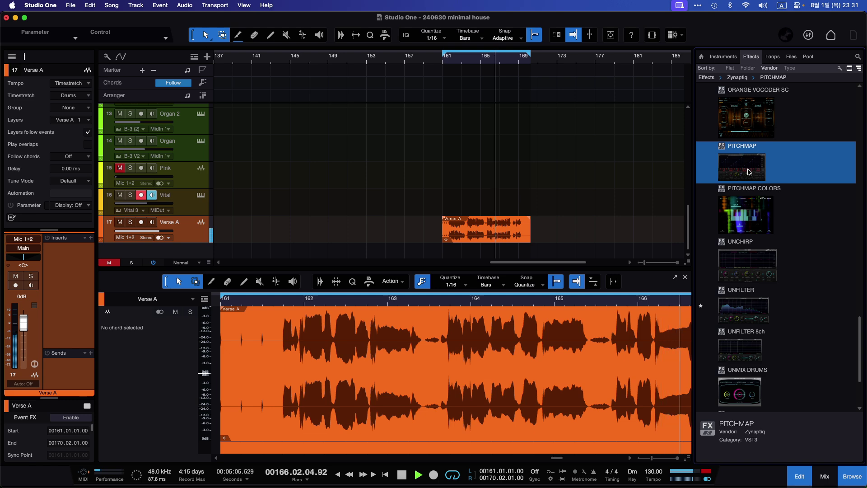
Insert the PITCHMAP effect on the Verse A track and try remapping one note to lower pitches in its pitch map
left_click_drag(749, 171, 192, 237)
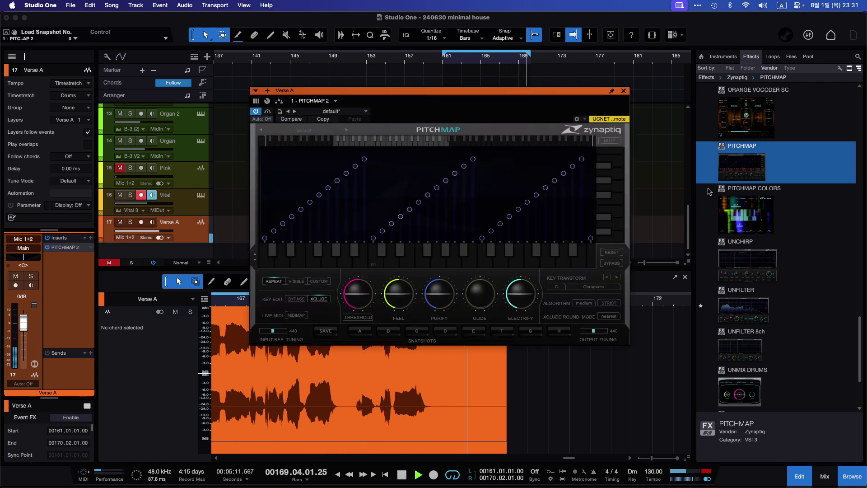
key("F5")
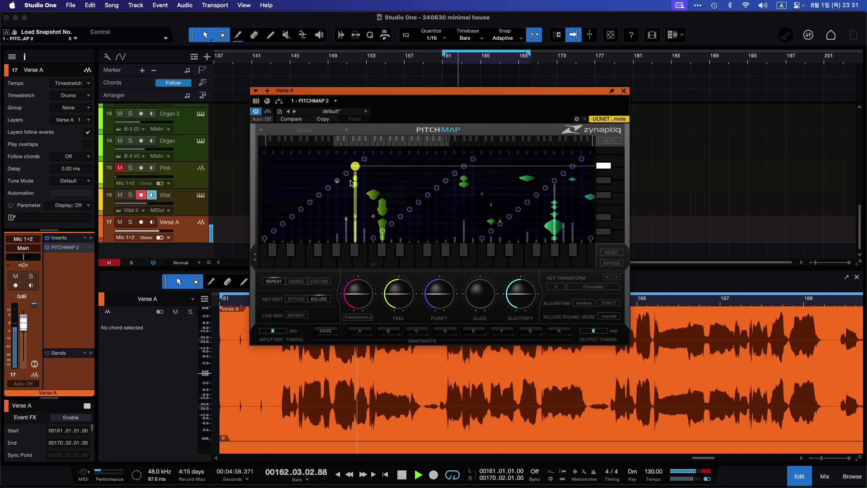
left_click_drag(355, 166, 353, 238)
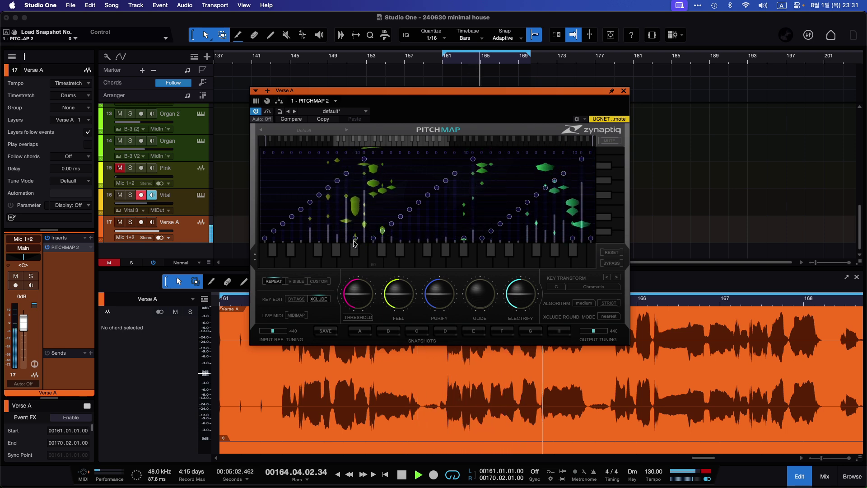
left_click_drag(354, 238, 356, 217)
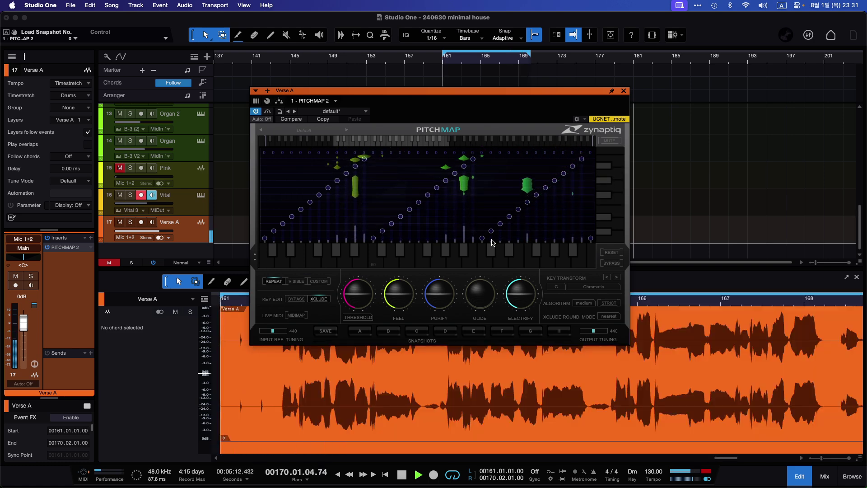
Try D as PITCHMAP's Key Transform root, and finish with the root set to A
left_click(560, 290)
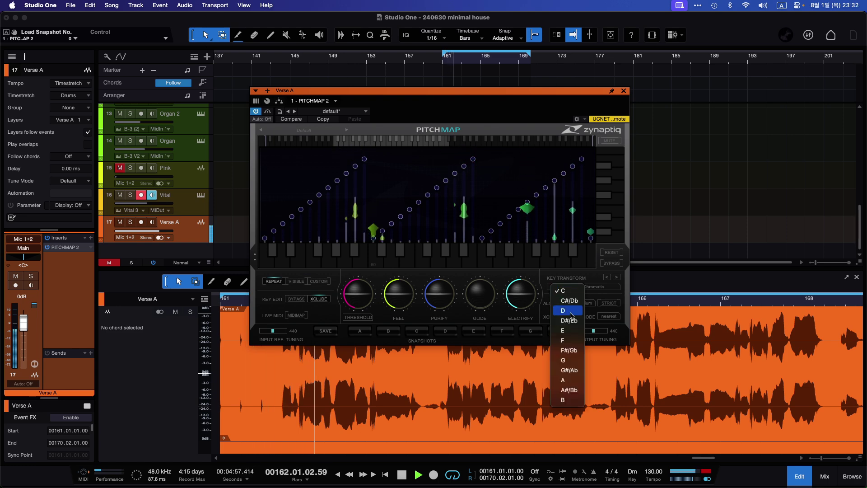
left_click(562, 309)
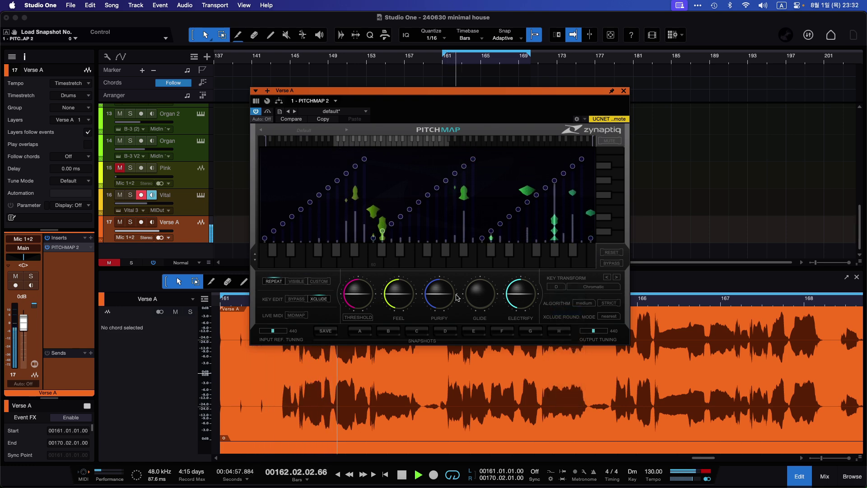
left_click(559, 289)
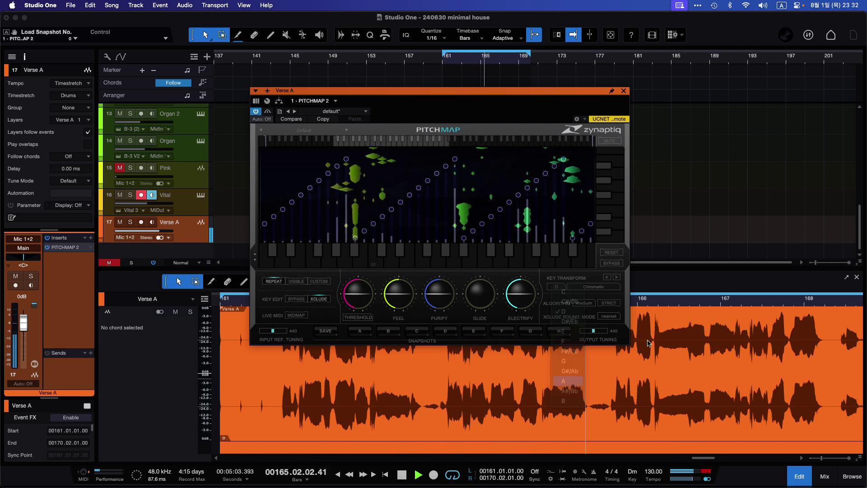
left_click(567, 382)
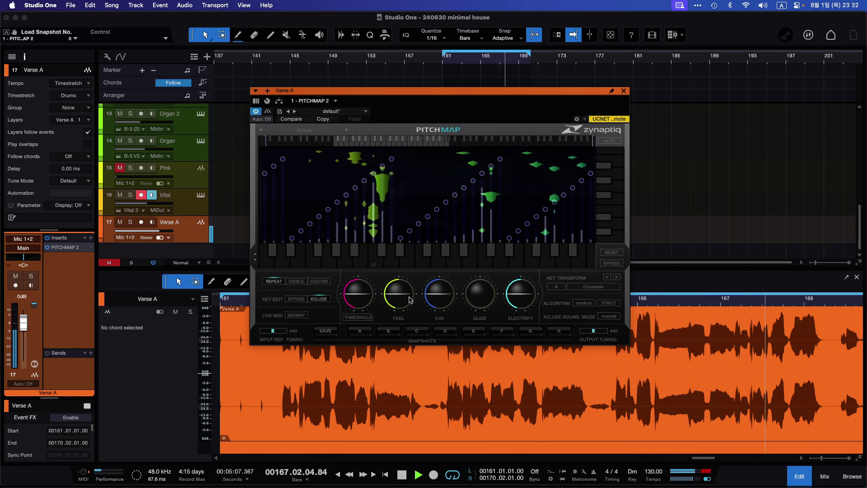
Try the Phrygian scale for the Key Transform, and finish with the scale set to Pentatonic Major
mouse_move(439, 299)
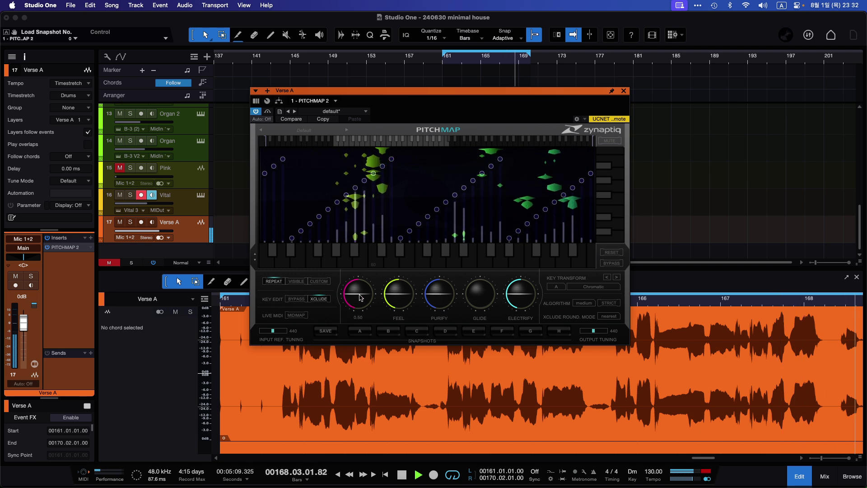
mouse_move(507, 288)
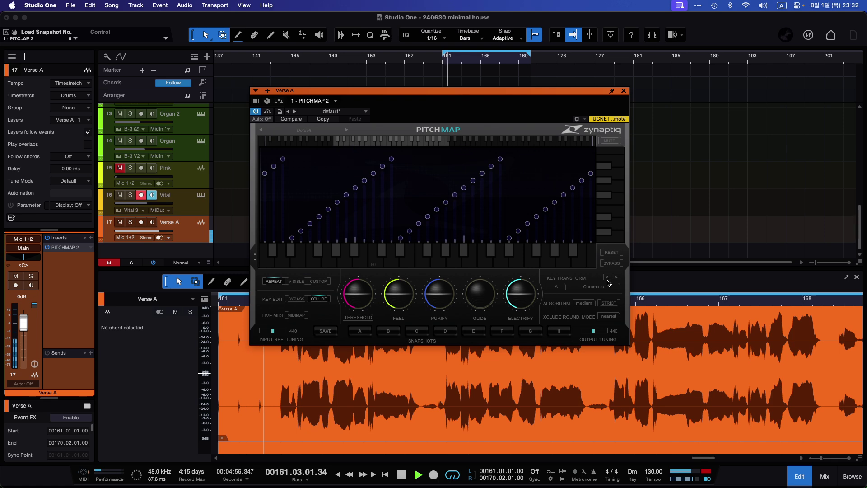
left_click(597, 293)
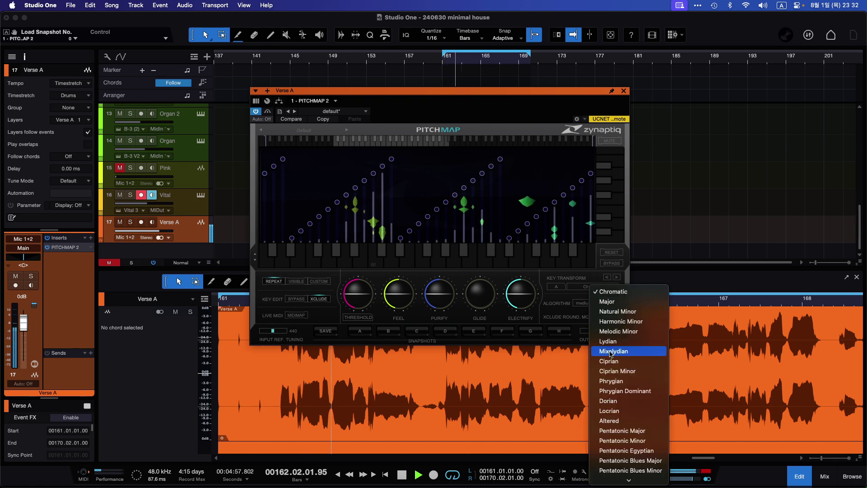
left_click(617, 381)
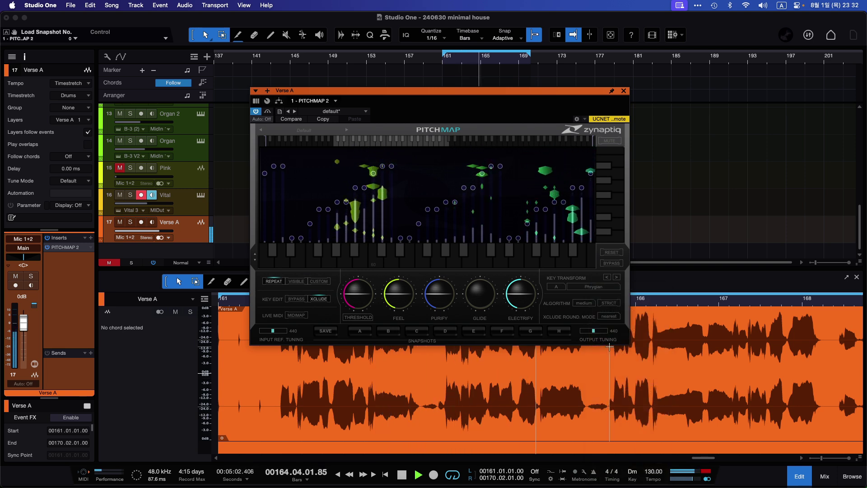
left_click(608, 289)
left_click(638, 424)
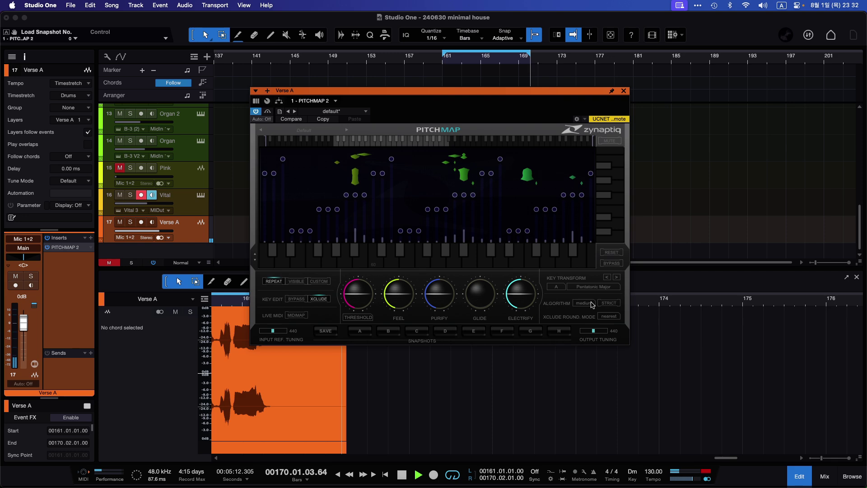
Enable Strict for the algorithm and try Purify at 1.00 and 0.91
left_click(609, 302)
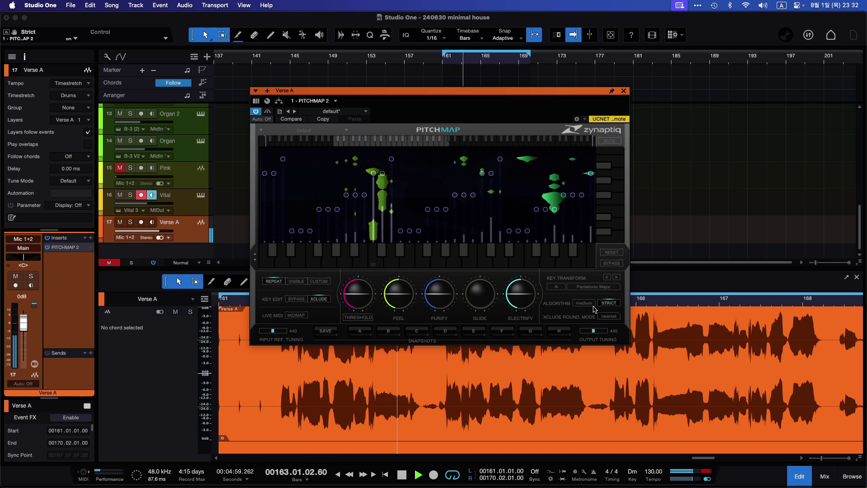
left_click_drag(442, 293, 449, 282)
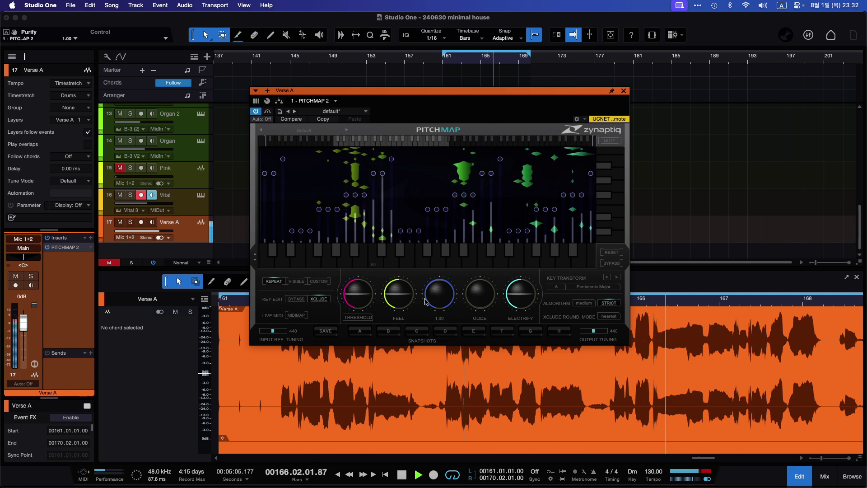
scroll(437, 296, "down", 1)
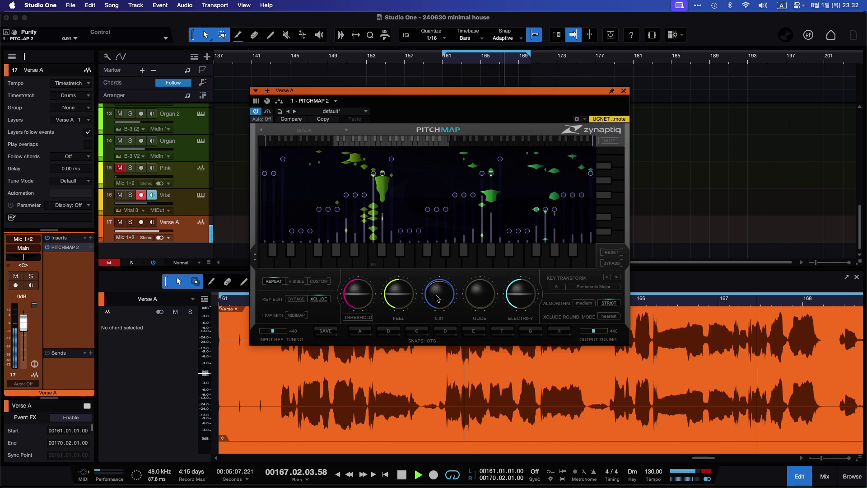
Set Threshold and Purify to 0.00, lower Electrify to its minimum, and set Feel to 0.57
left_click_drag(364, 293, 374, 272)
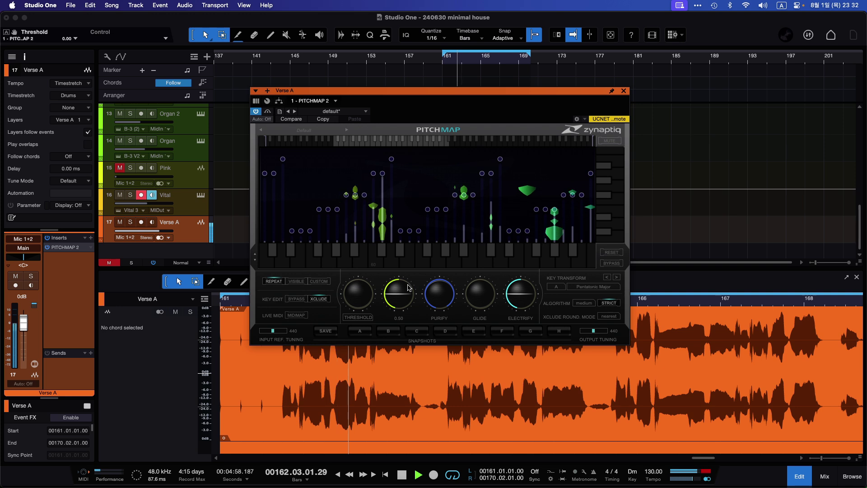
left_click_drag(408, 287, 415, 360)
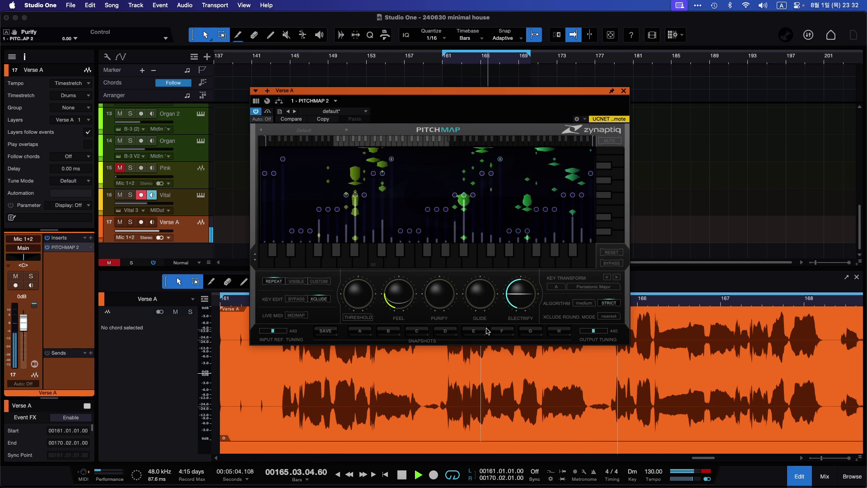
left_click_drag(520, 293, 519, 328)
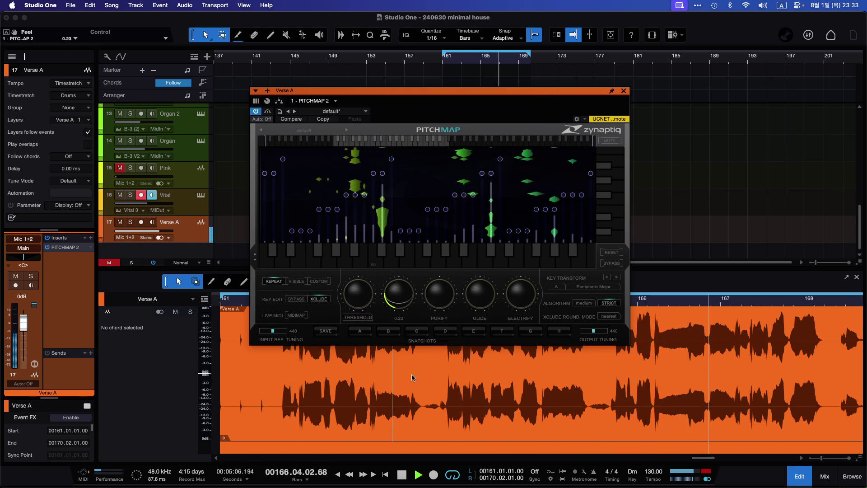
mouse_move(398, 294)
left_mouse_down()
mouse_move(420, 307)
mouse_move(400, 287)
left_mouse_up()
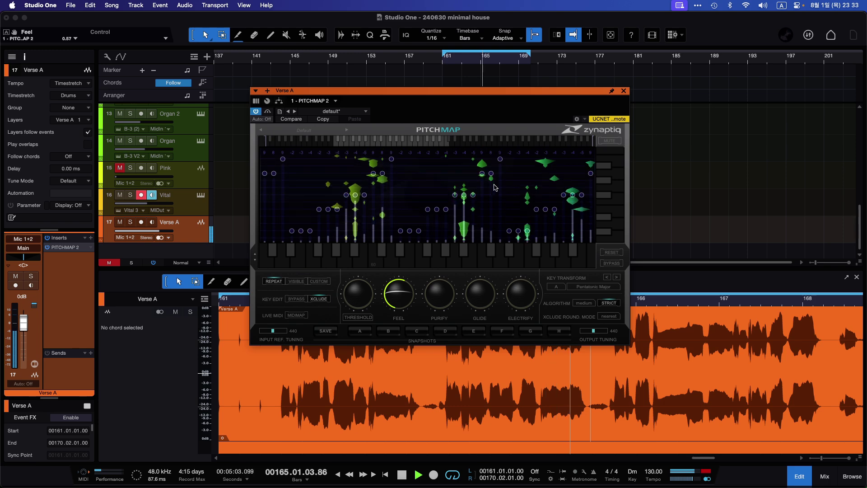
Load the PITCHMAP factory preset 01 Tighter Pitch from the 01 Tuning And Chord Changes category
left_click(574, 136)
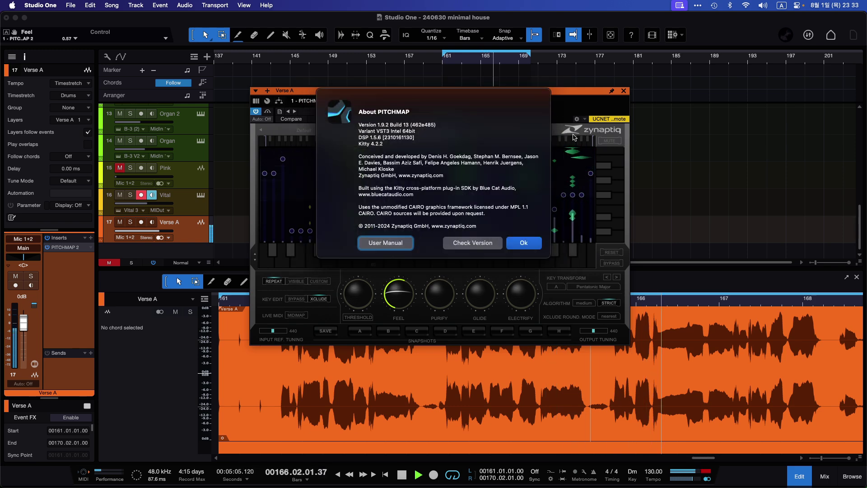
left_click(369, 164)
left_click(344, 111)
mouse_move(361, 133)
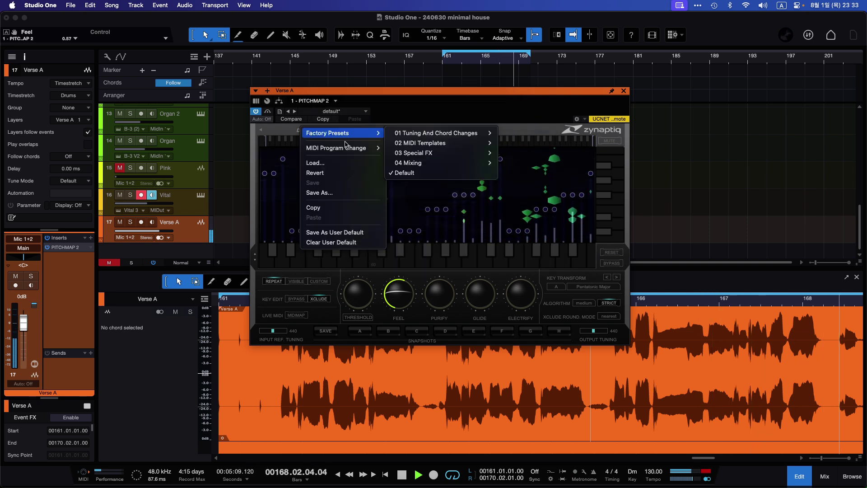
mouse_move(441, 135)
left_click(524, 132)
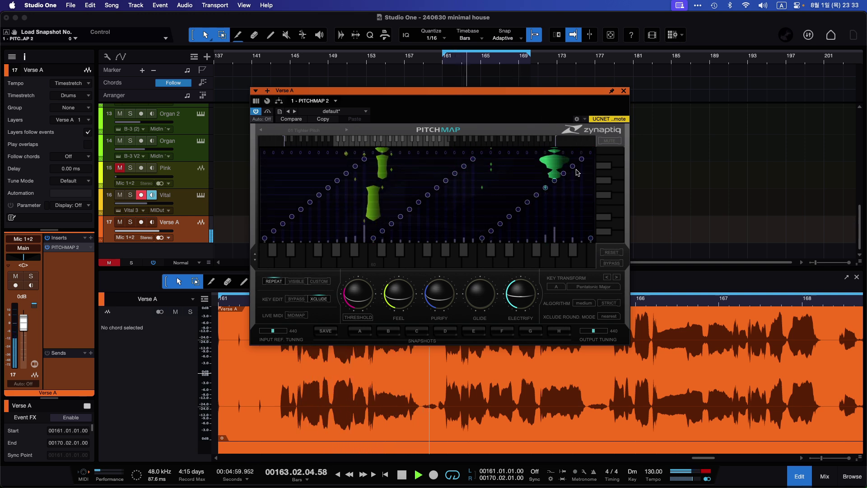
Load the factory preset 04 One Up from the 01 Tuning And Chord Changes category
left_click(336, 101)
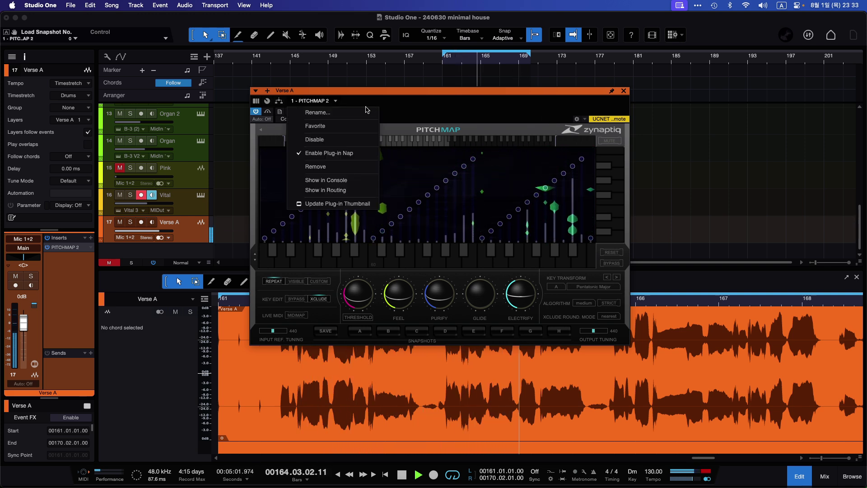
left_click(332, 125)
left_click(326, 131)
mouse_move(376, 136)
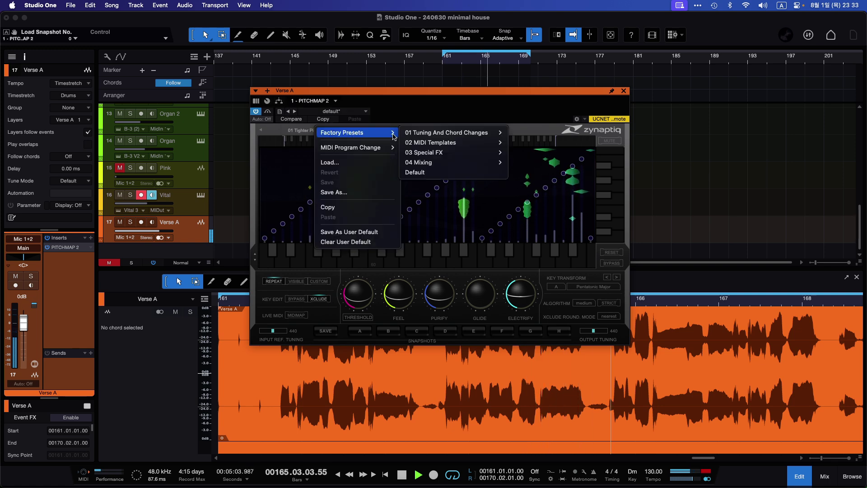
mouse_move(451, 132)
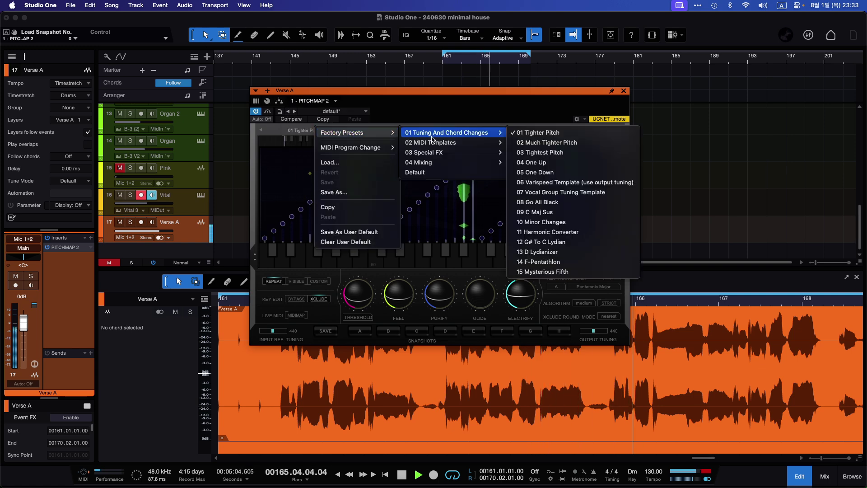
left_click(544, 163)
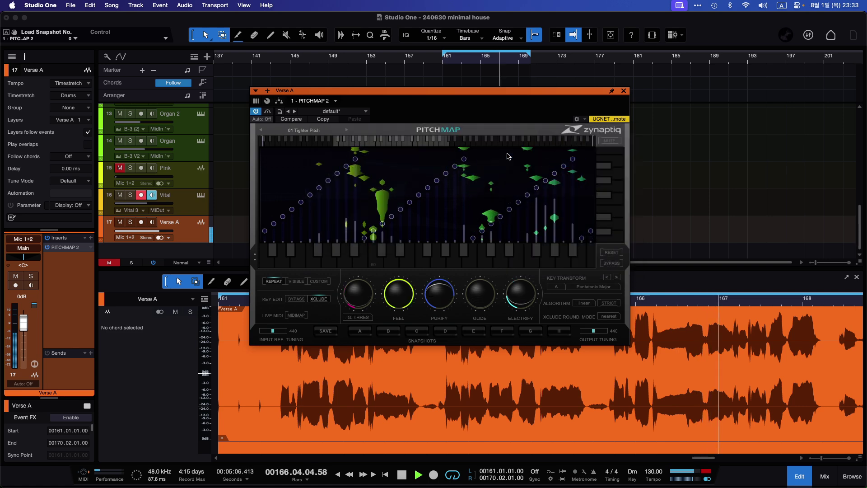
Step forward through PITCHMAP's factory presets from 04 One Up to 12 G# To C Lydian
left_click(335, 102)
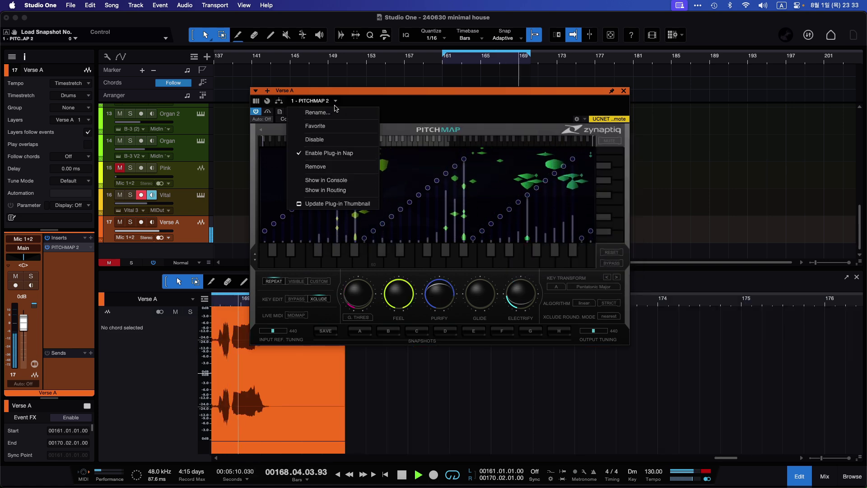
left_click(335, 106)
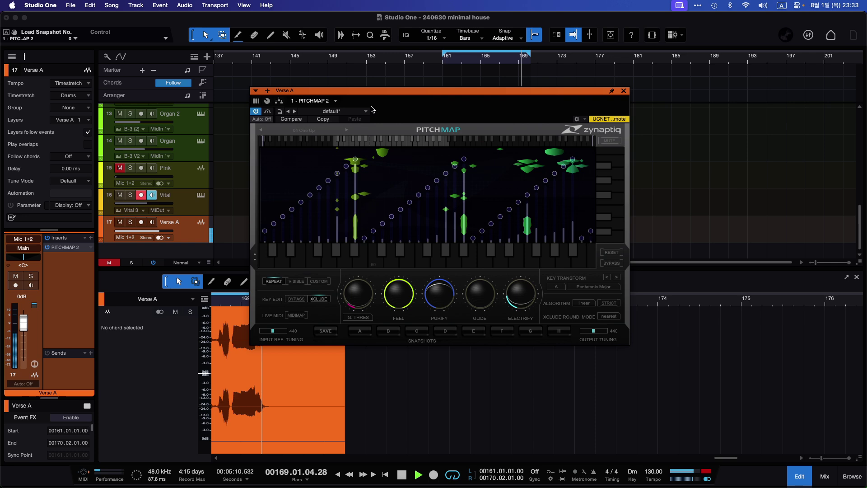
left_click(317, 132)
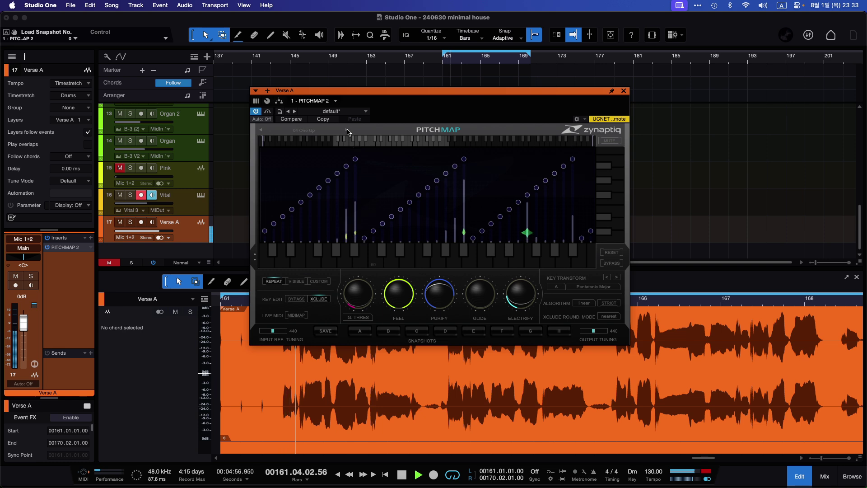
left_click(347, 132)
left_click(347, 132)
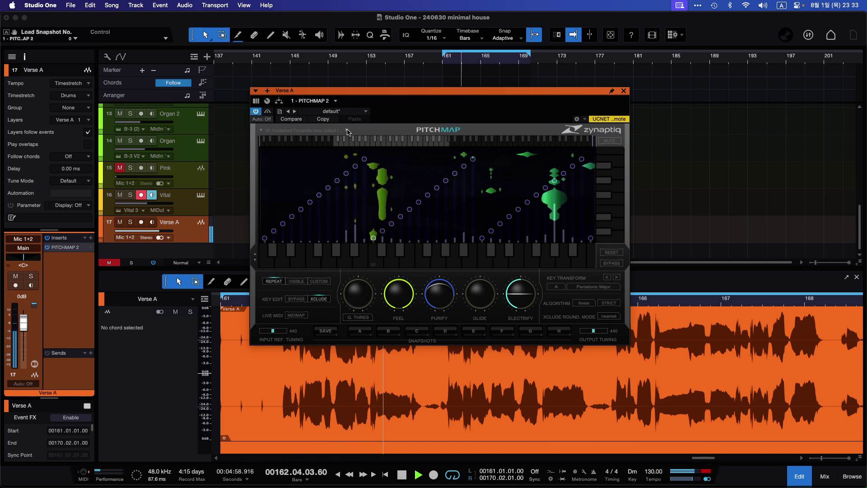
left_click(347, 132)
left_click(347, 132)
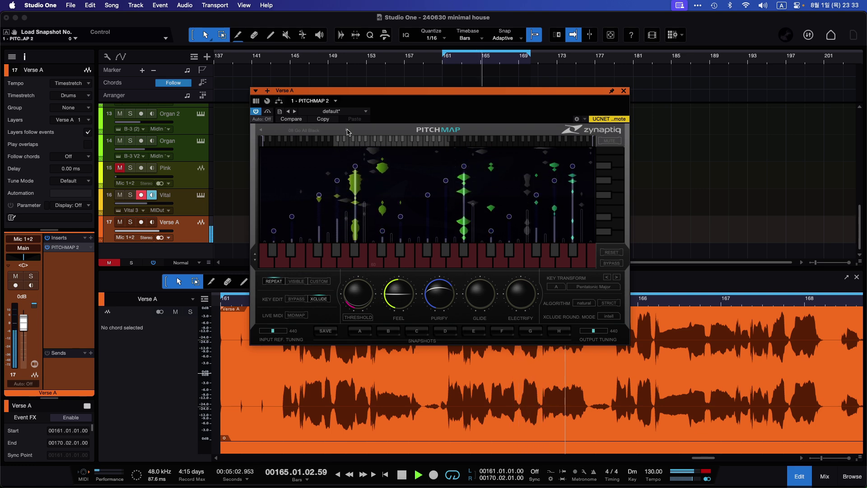
left_click(347, 132)
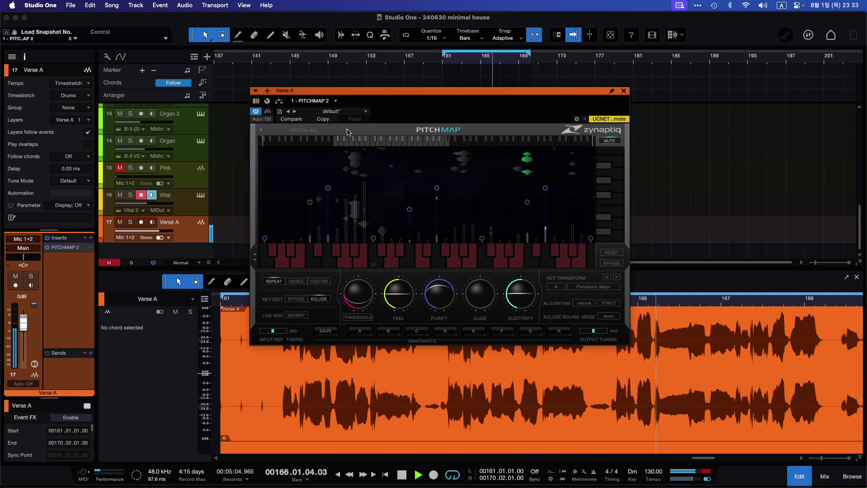
left_click(348, 131)
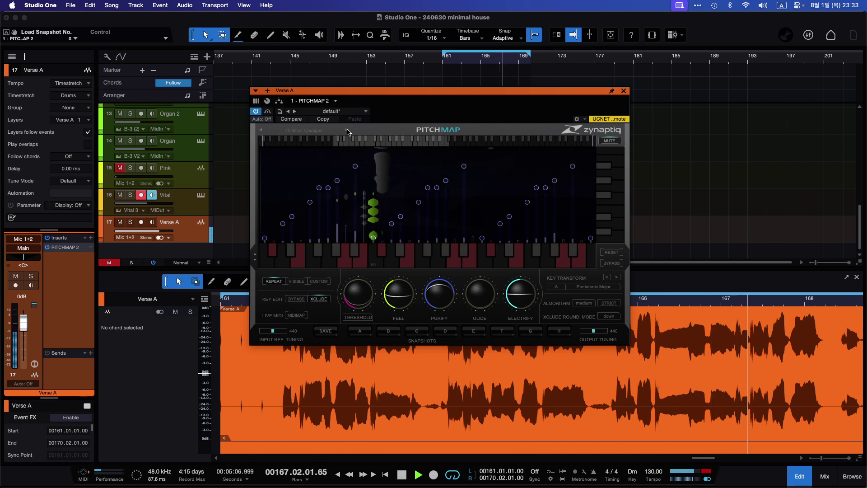
left_click(347, 132)
left_click(348, 132)
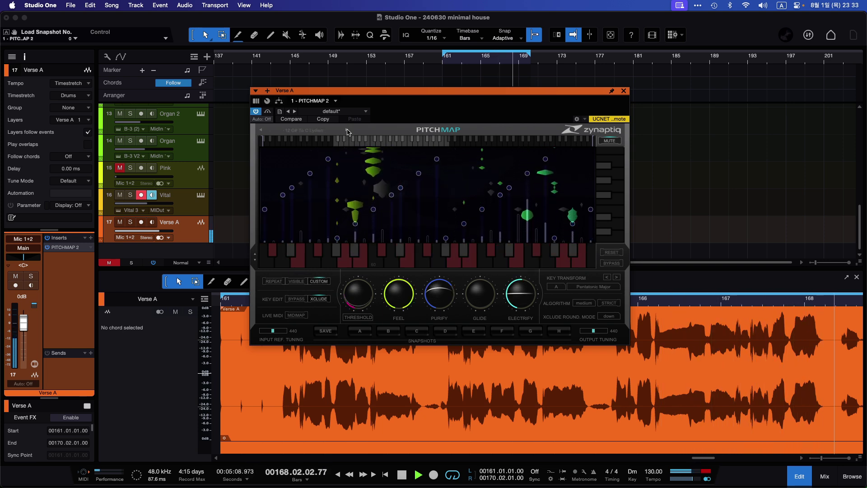
Audition PITCHMAP snapshots B, A and C during playback, returning to snapshot A
left_click(383, 333)
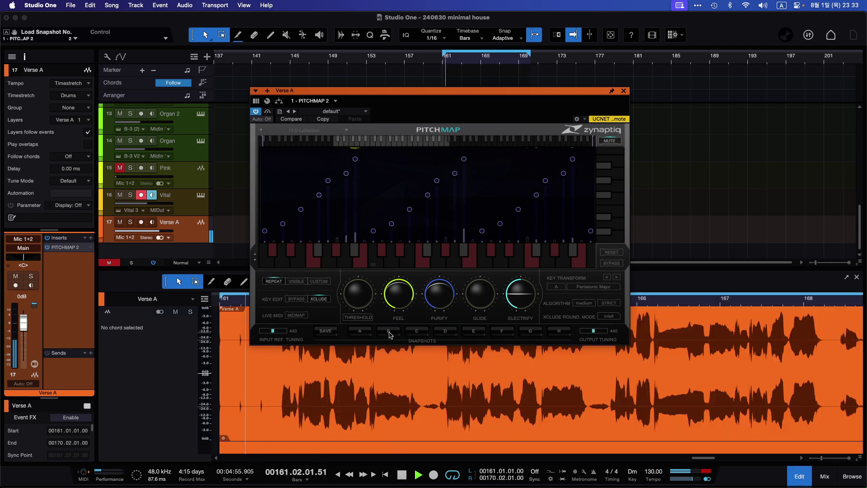
left_click(366, 332)
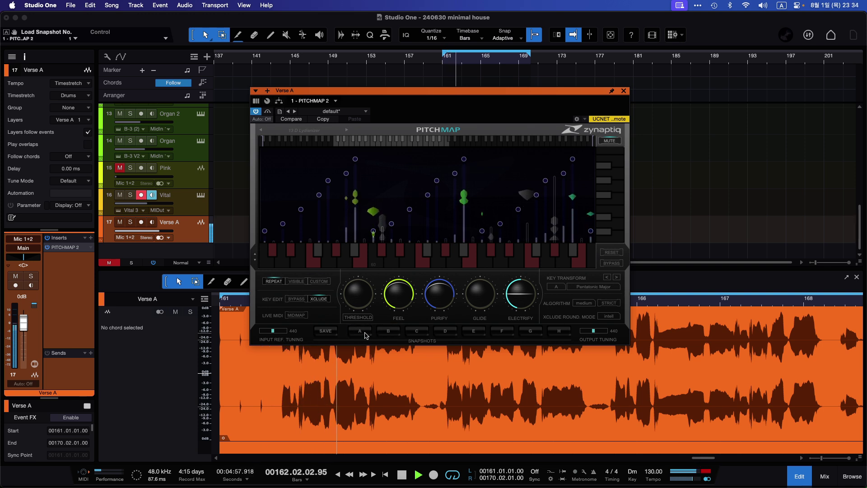
left_click(417, 332)
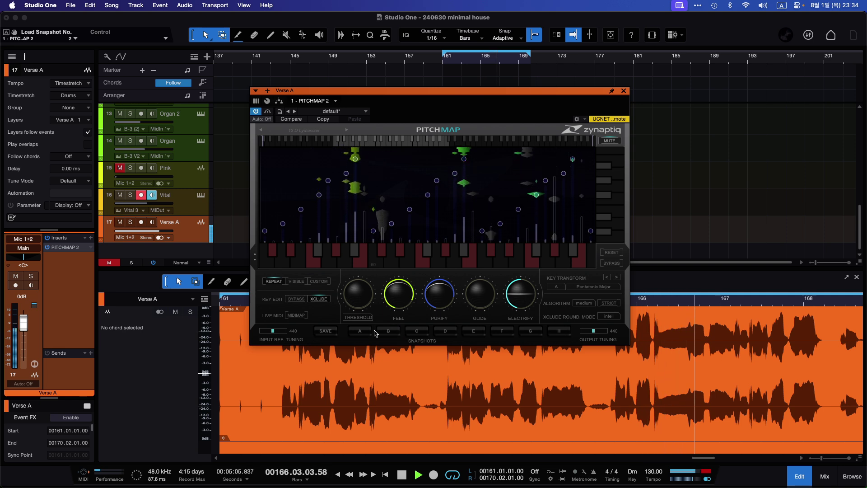
left_click(361, 334)
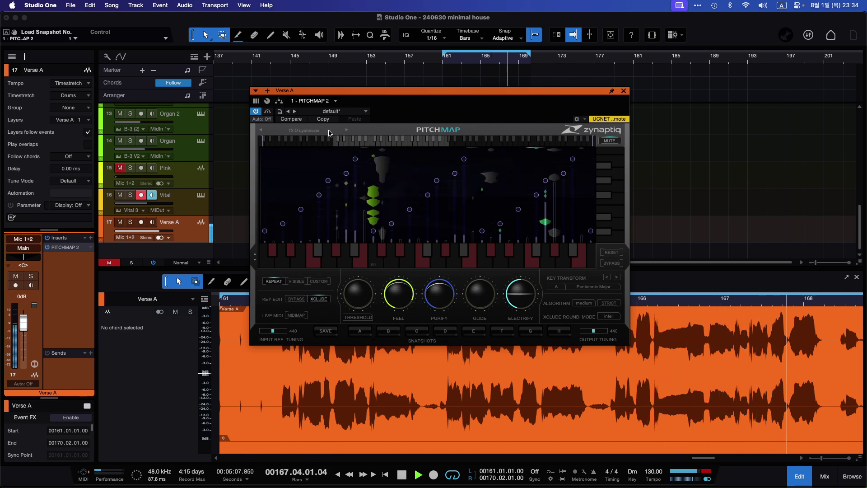
Load another PITCHMAP factory preset and store it in snapshot A, comparing it with snapshot B
left_click(329, 133)
left_click(332, 186)
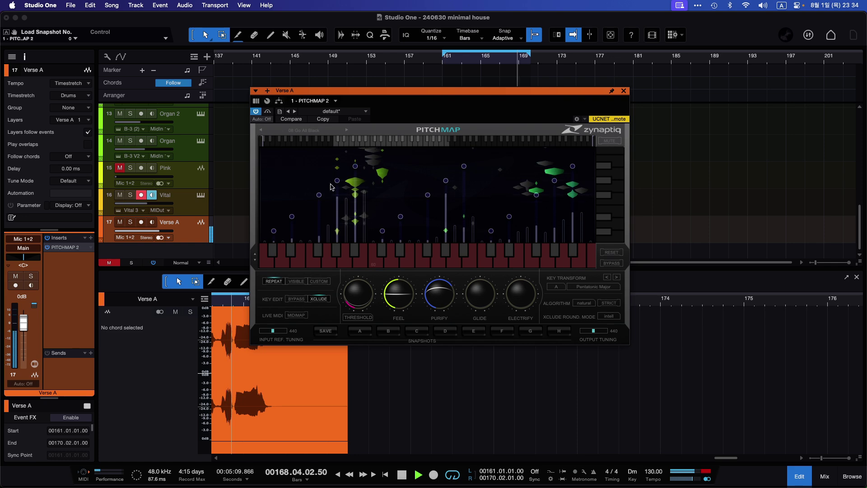
left_click(325, 331)
left_click(360, 332)
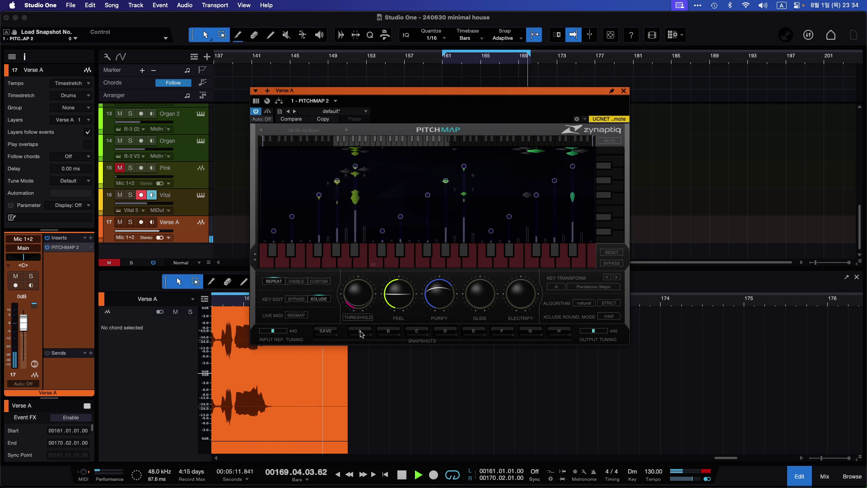
left_click(391, 333)
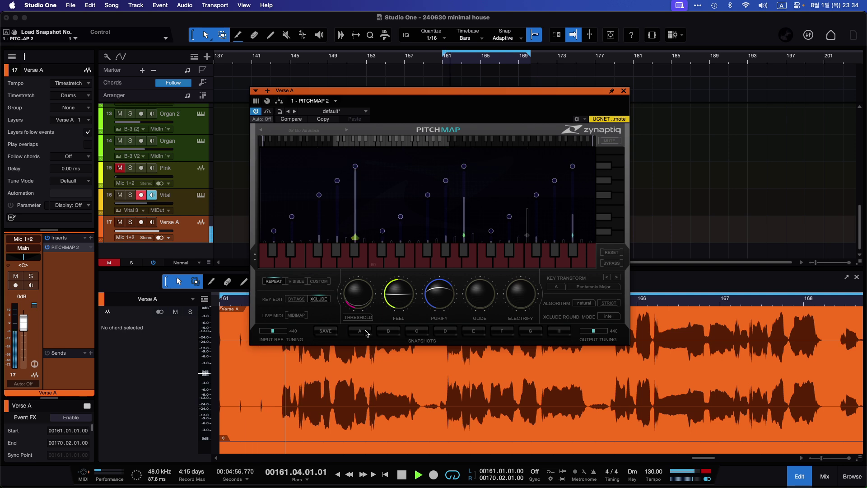
left_click(388, 331)
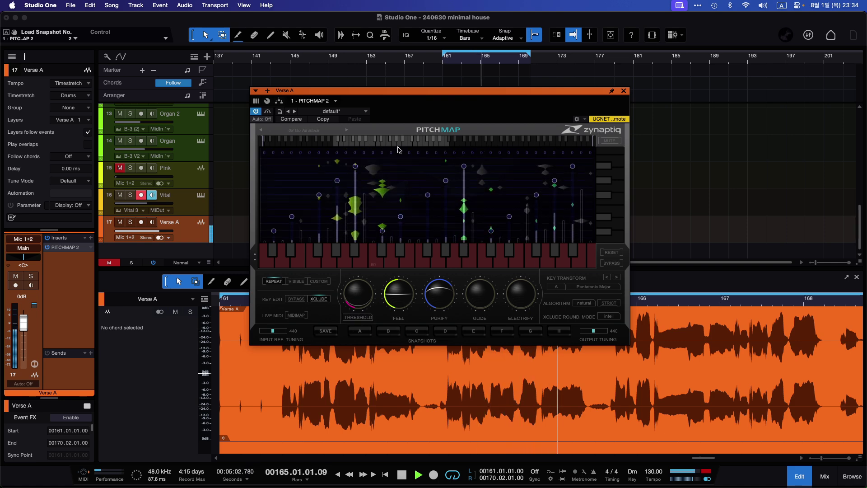
Step forward through three more PITCHMAP factory presets to Harmonic Converter
left_click(347, 131)
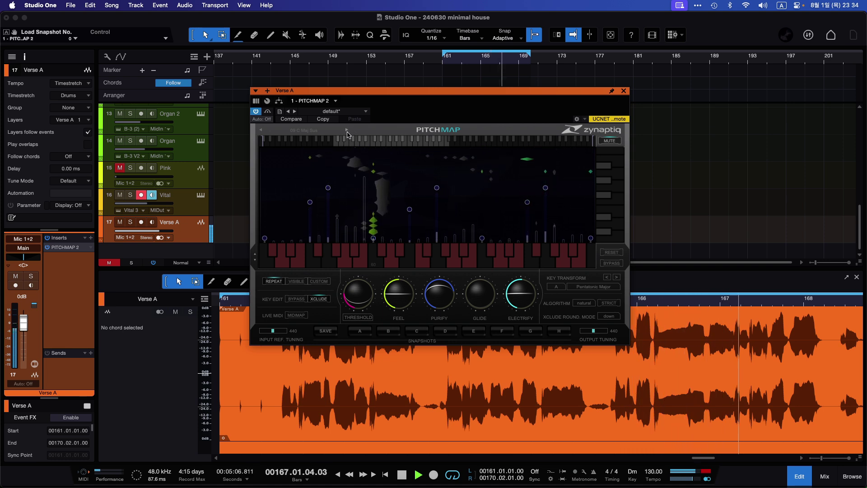
left_click(347, 131)
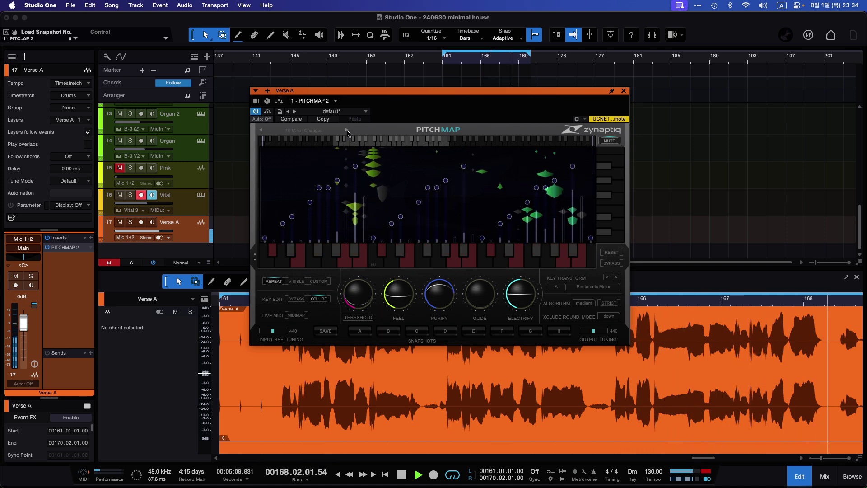
left_click(347, 131)
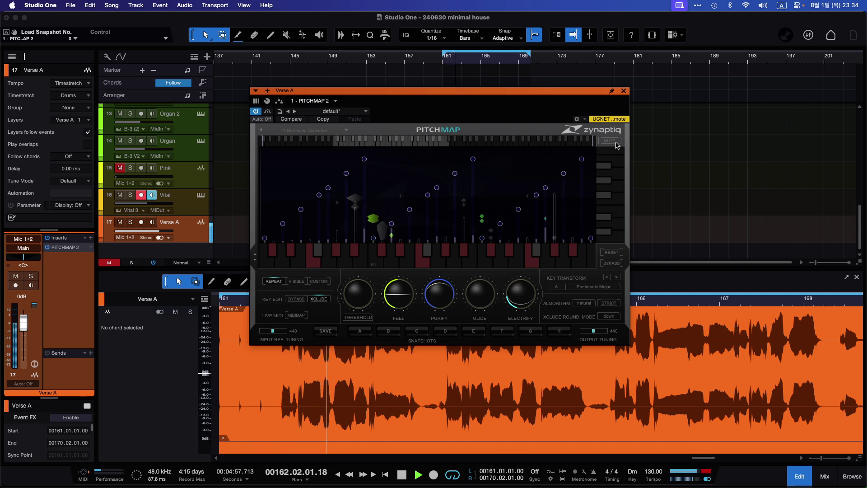
Toggle PITCHMAP's Mute option, bypass the plug-in on the Verse A track, and close it with playback stopped
left_click(609, 143)
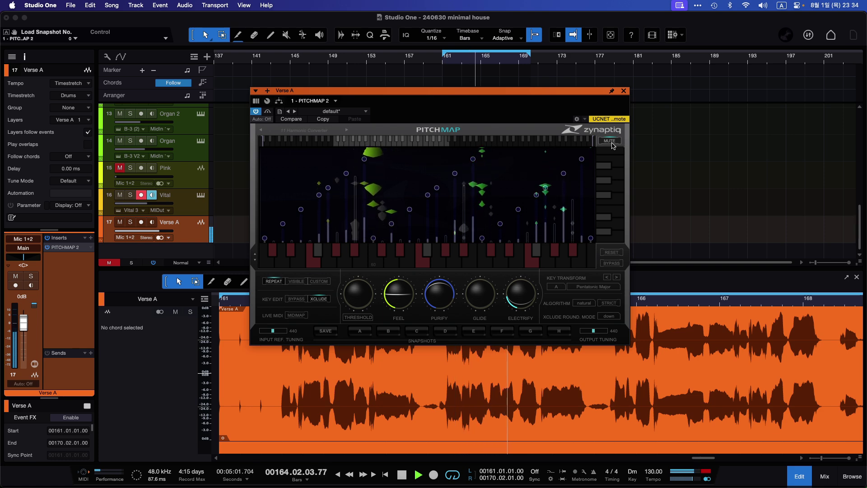
left_click(612, 144)
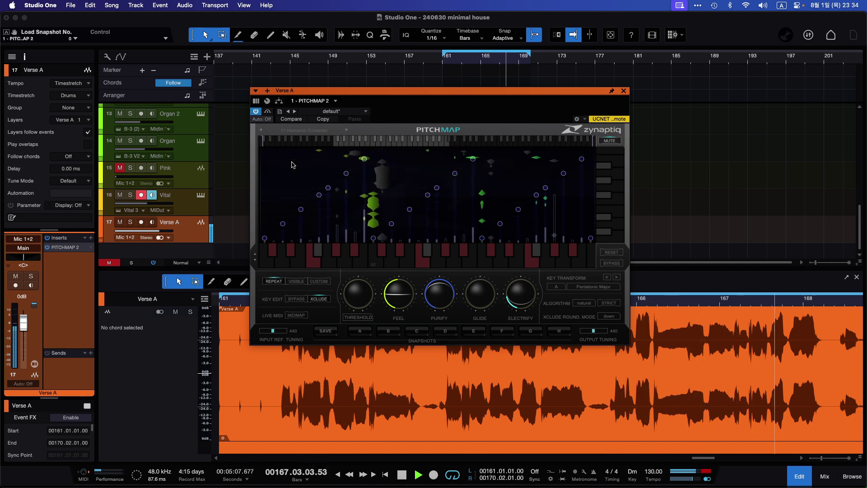
left_click(269, 111)
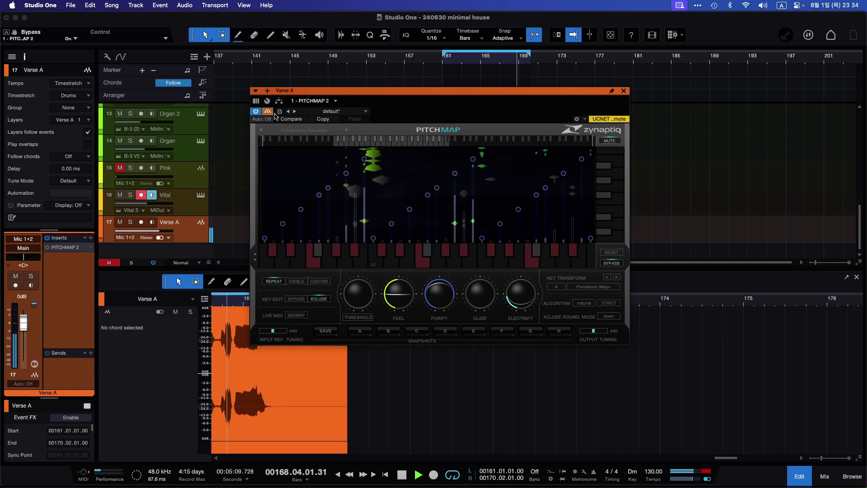
key("space")
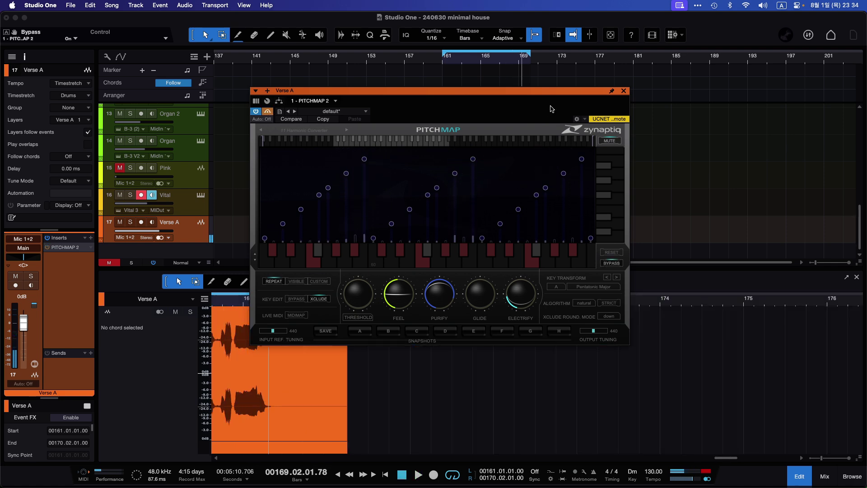
left_click(626, 92)
Select the Vital track and play the song from bar 9
scroll(379, 209, "left", 15)
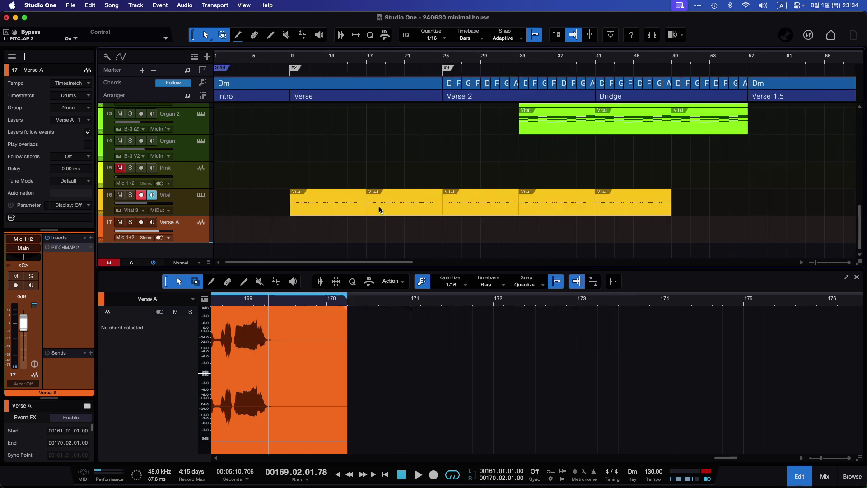
left_click(184, 204)
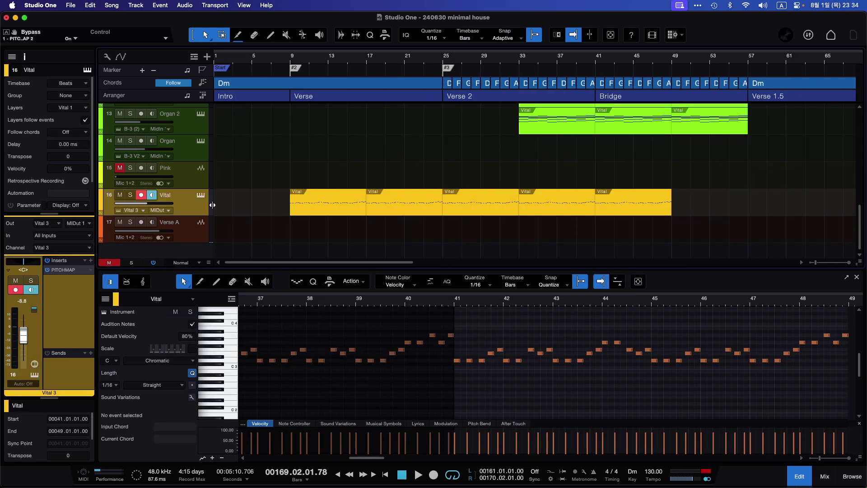
left_click(288, 55)
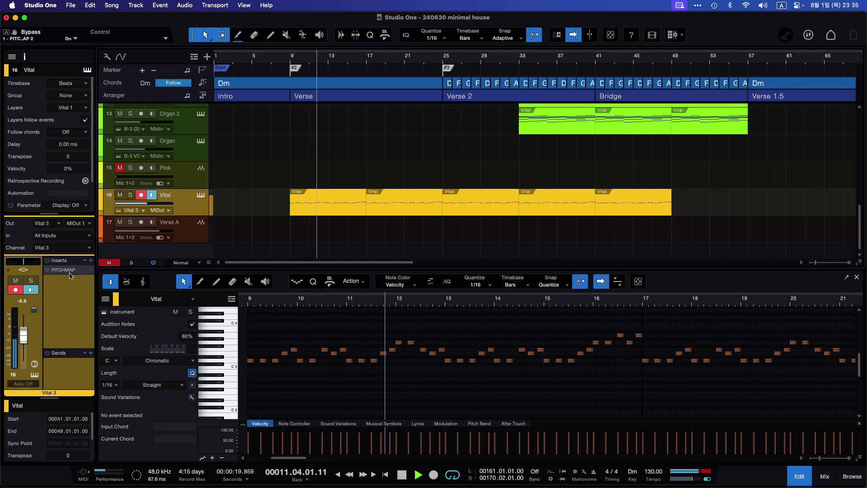
Open the Vital track's PITCHMAP insert and activate it with the track soloed
left_click(200, 195)
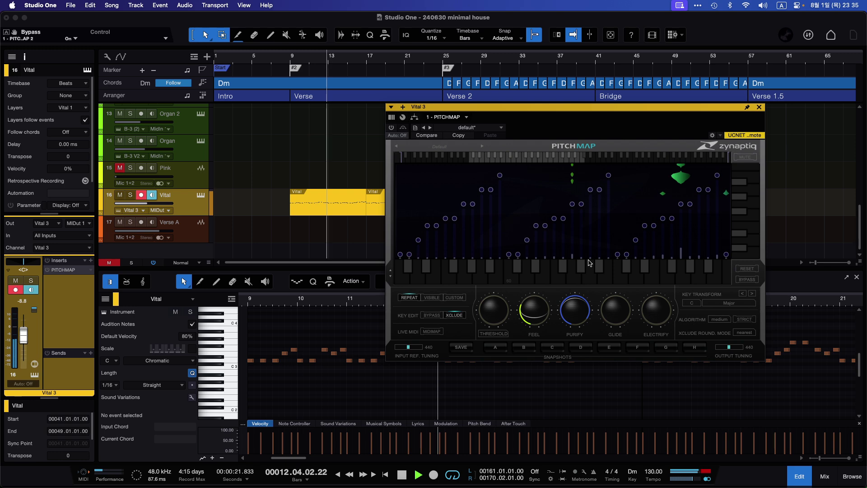
key("s")
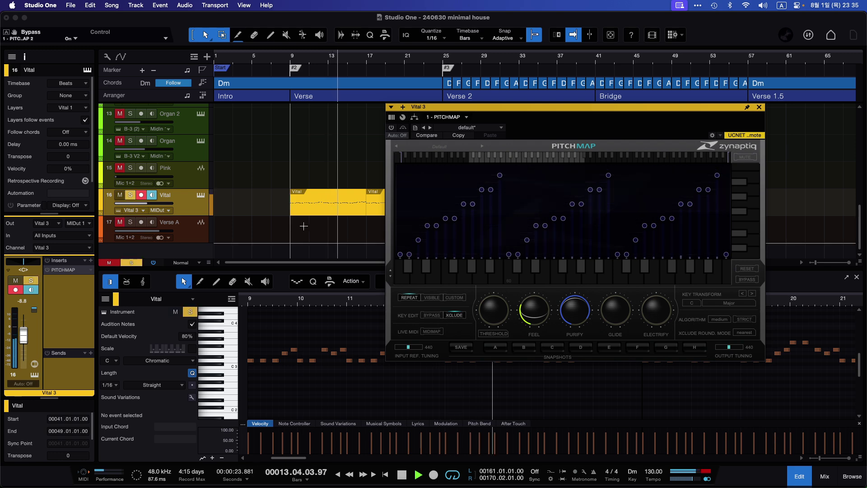
left_click(392, 129)
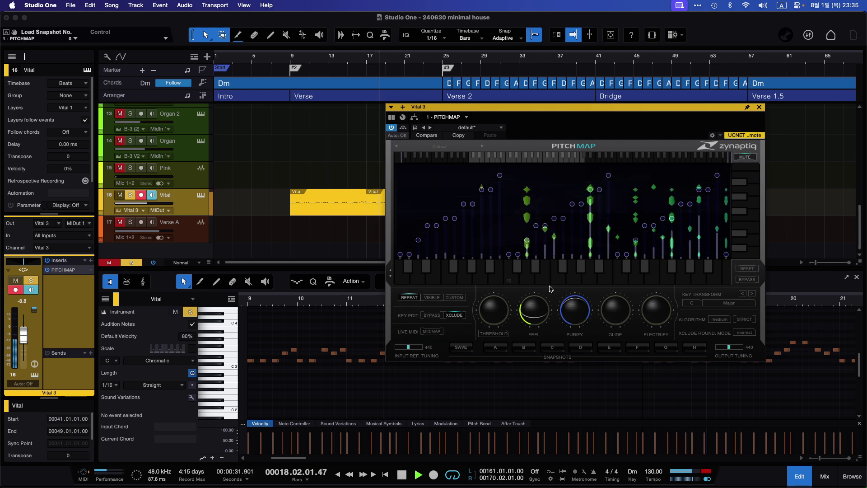
Set PITCHMAP's Purify to 0.93 and Threshold to 0.00 on the Vital track
mouse_move(585, 315)
left_click_drag(586, 314, 587, 307)
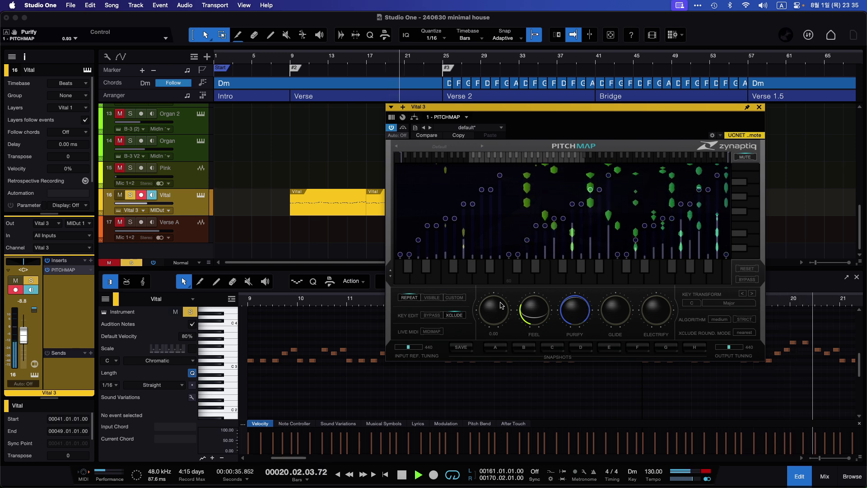
left_click_drag(501, 305, 509, 282)
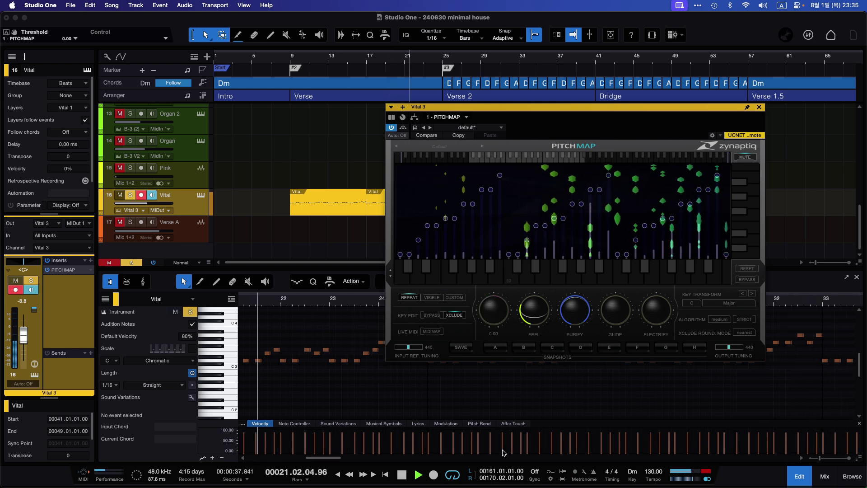
double_click(493, 310)
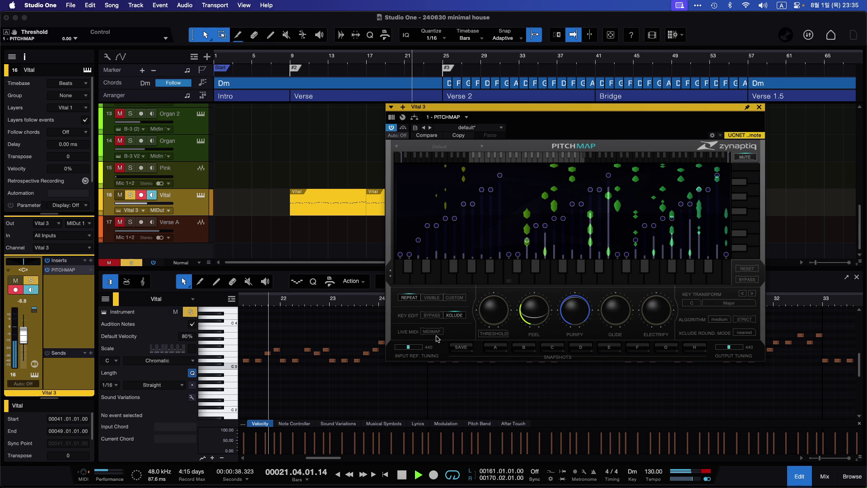
Try PITCHMAP's natural algorithm, and set Algorithm to linear
left_click(723, 323)
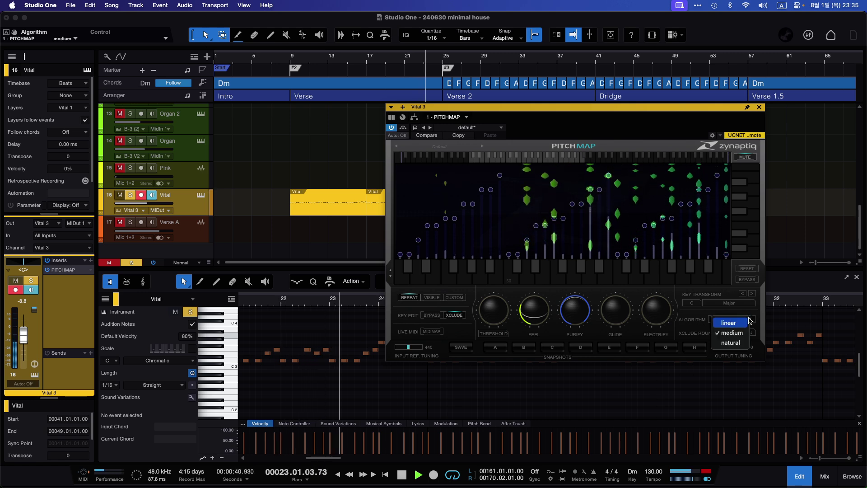
left_click(735, 343)
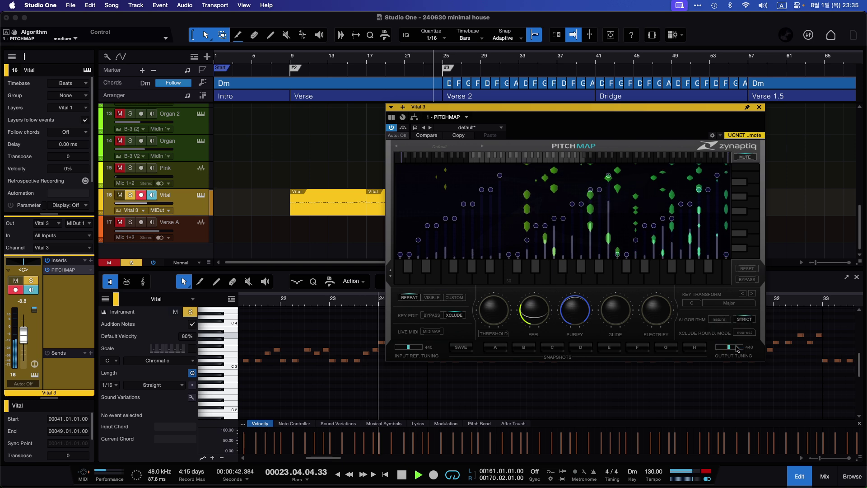
left_click(725, 323)
left_click(731, 324)
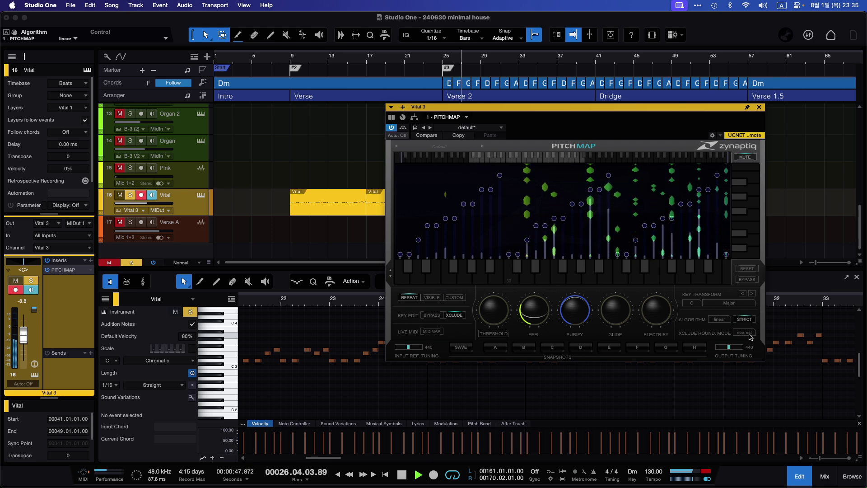
Try the intell, down and up options for Xclude Round. Mode, and set it back to nearest
left_click(748, 335)
left_click(753, 365)
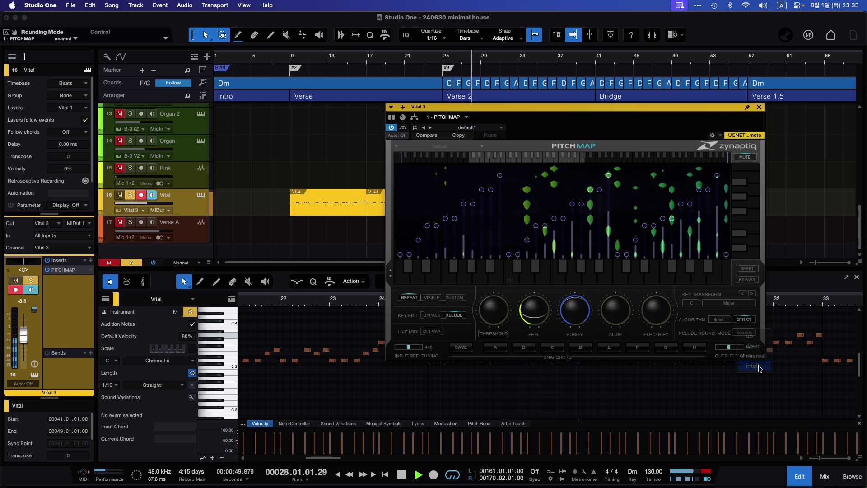
left_click(750, 335)
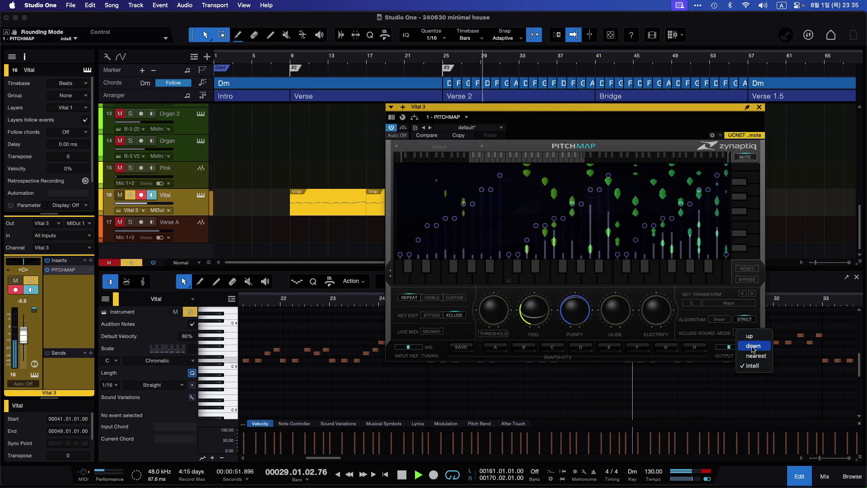
left_click(752, 347)
left_click(747, 335)
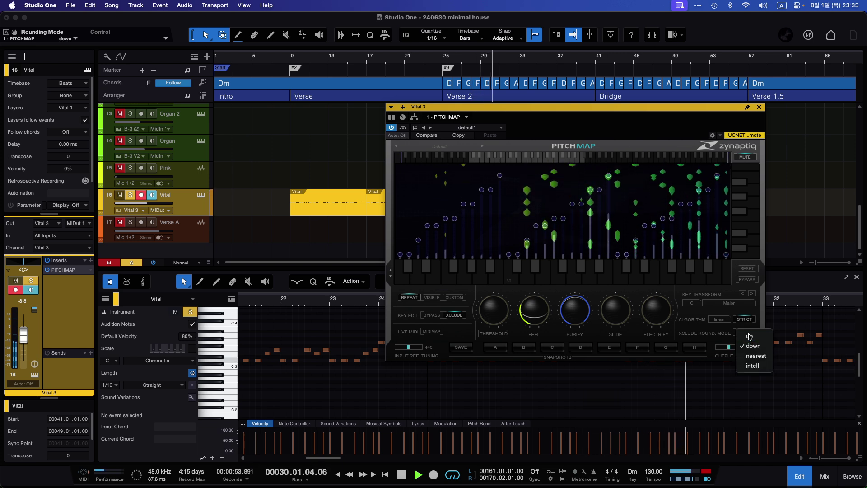
left_click(749, 336)
left_click(744, 333)
left_click(725, 348)
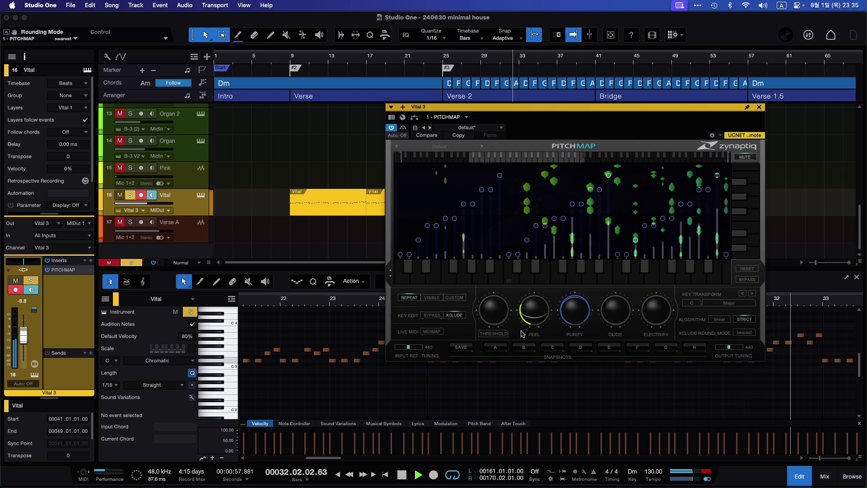
Play the Vital track again from bar 9 and raise Electrify to 1.00
left_click(289, 57)
mouse_move(660, 306)
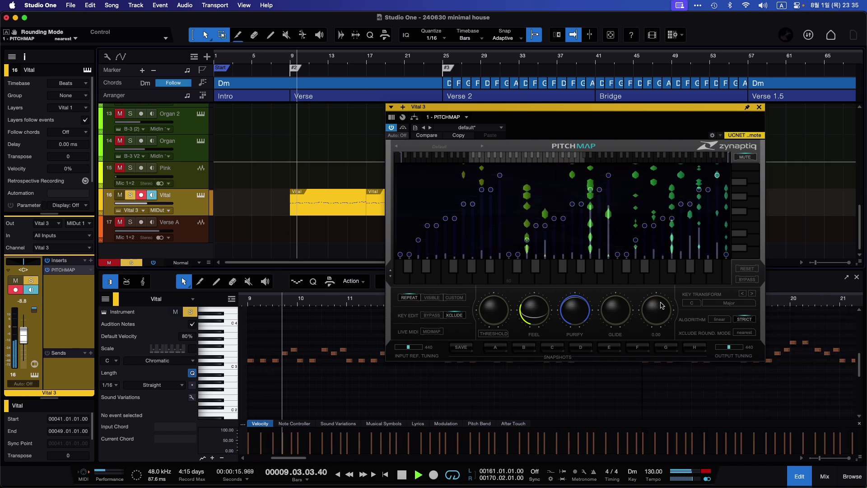
left_click_drag(660, 305, 669, 279)
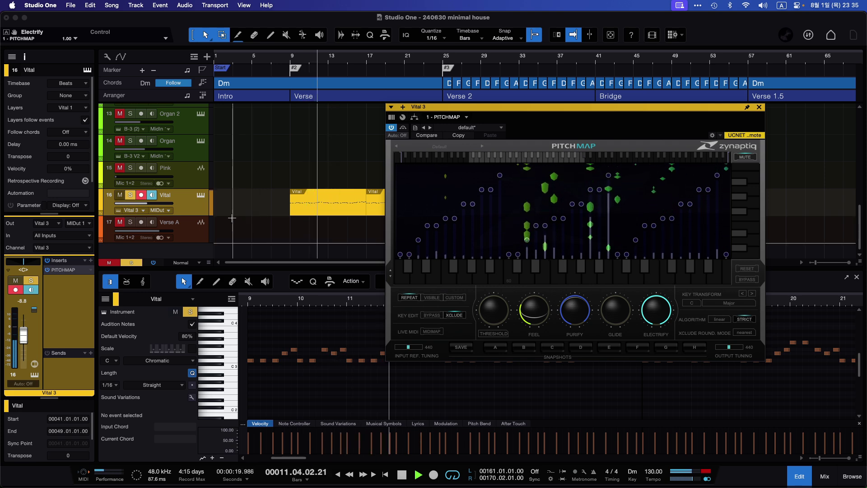
Unsolo the Vital track and lower Electrify to 0.82 while listening in the full mix
key("s")
mouse_move(651, 311)
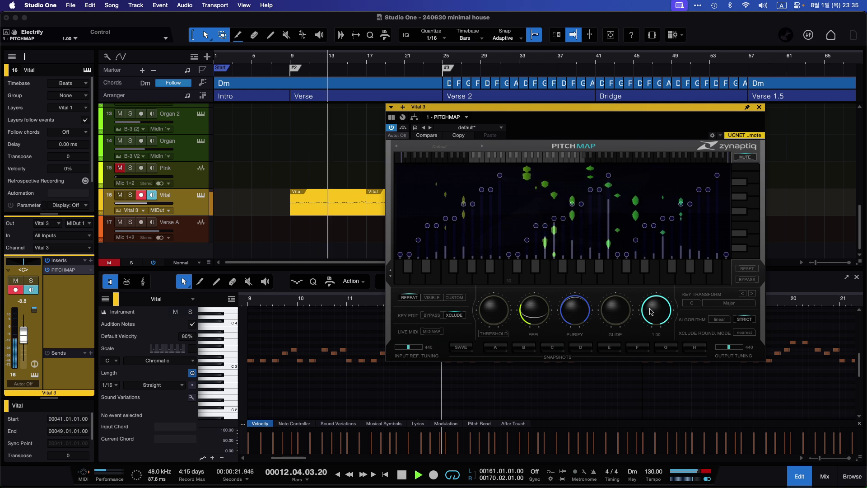
left_click_drag(650, 311, 650, 316)
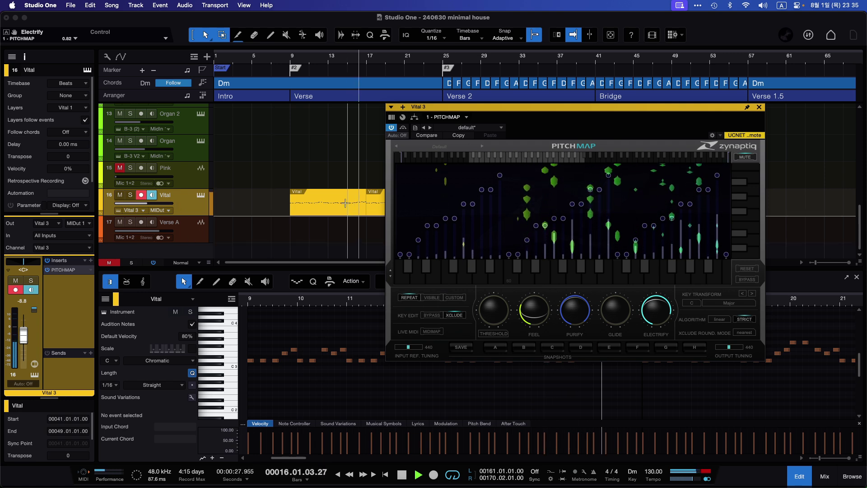
Try Glide at about 0.73 on the Vital track and solo the track to hear the effect
left_click(620, 299)
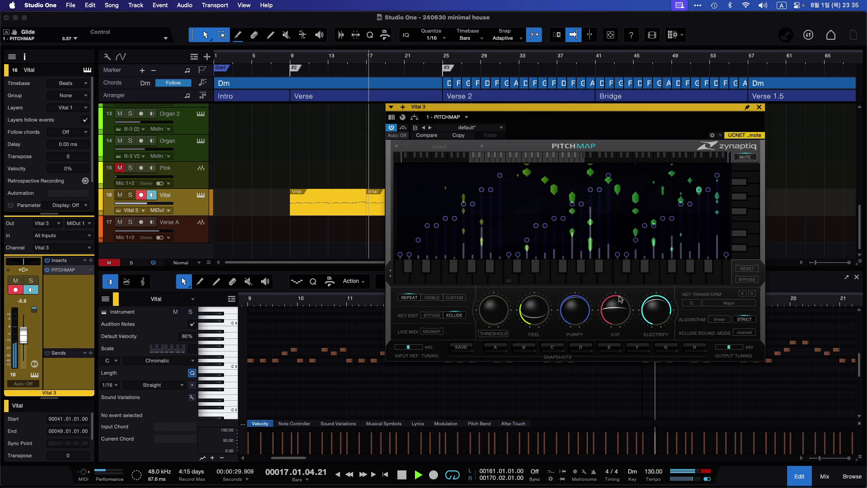
left_click_drag(619, 299, 610, 375)
key("s")
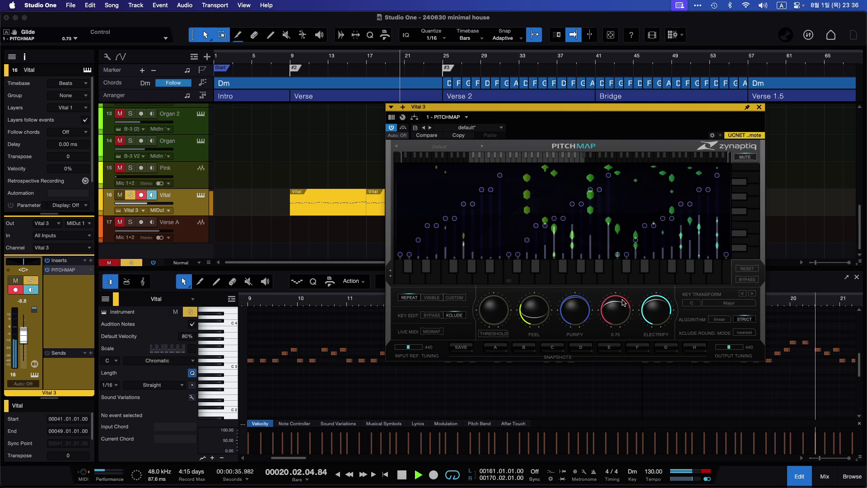
Set PITCHMAP to no Glide, full Feel and Electrify 0.07, and unsolo the Vital track
left_click_drag(581, 306, 579, 383)
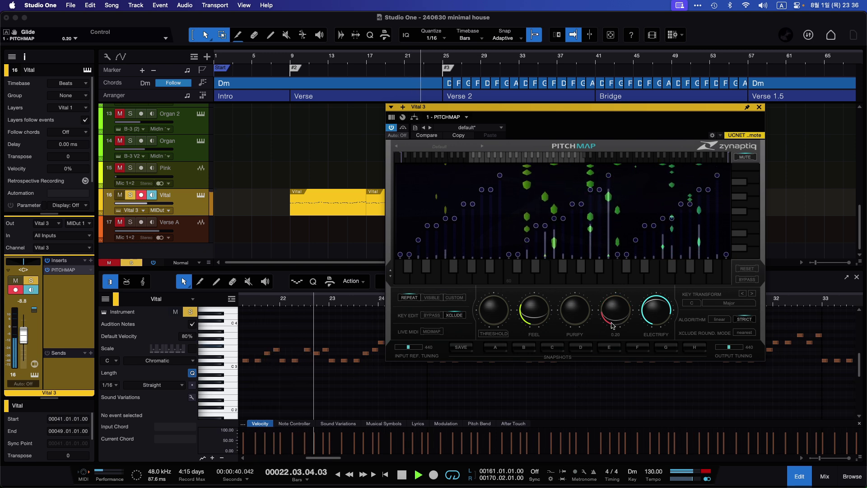
left_click_drag(609, 331, 581, 346)
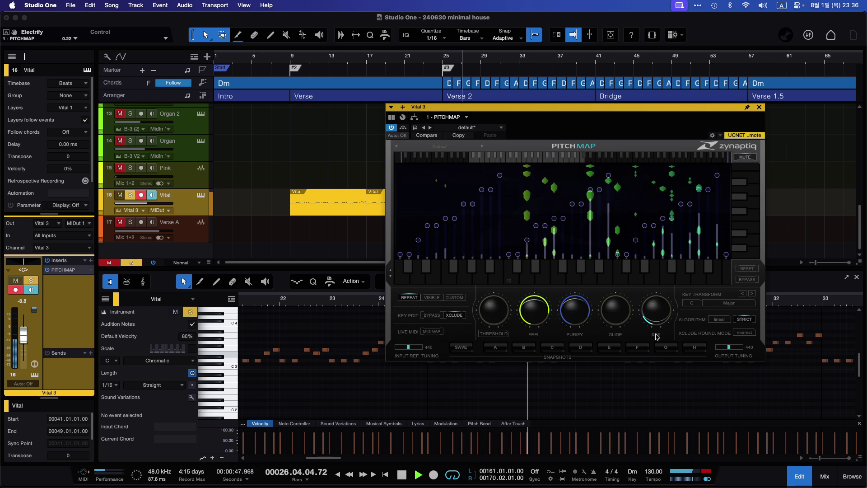
key("s")
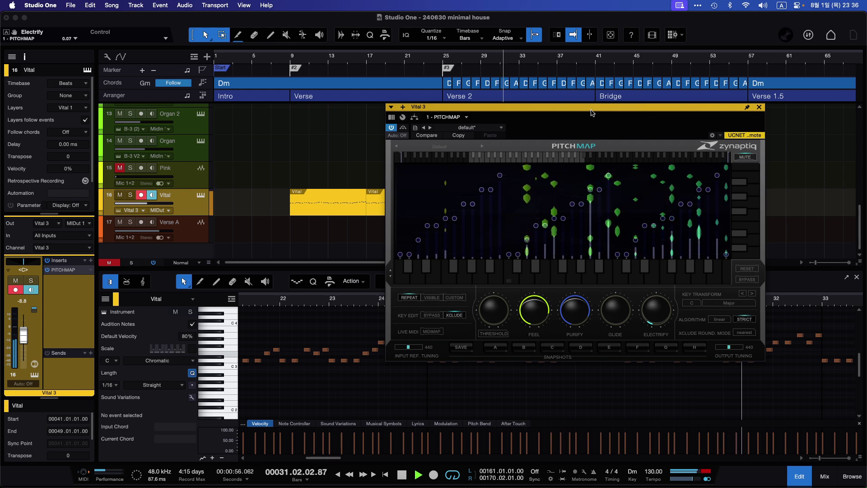
Move the PITCHMAP window clear of the arrangement, and try the custom key edit scope before returning to repeat
left_click_drag(593, 113, 636, 157)
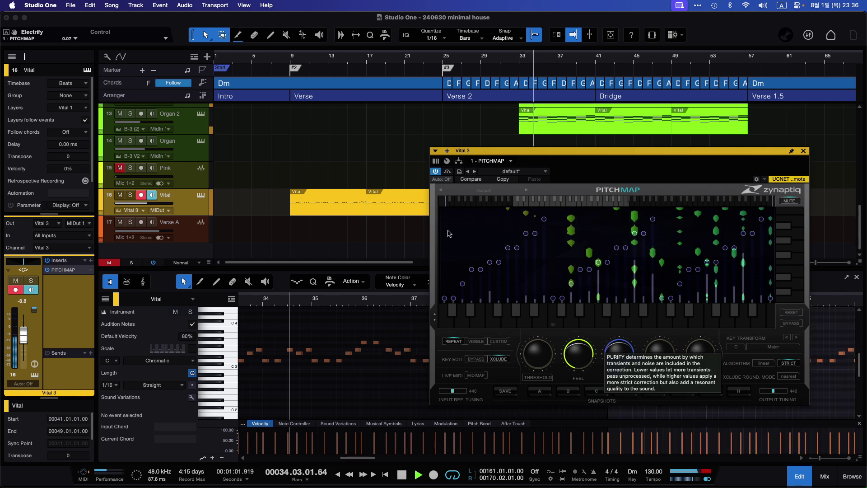
left_click(480, 345)
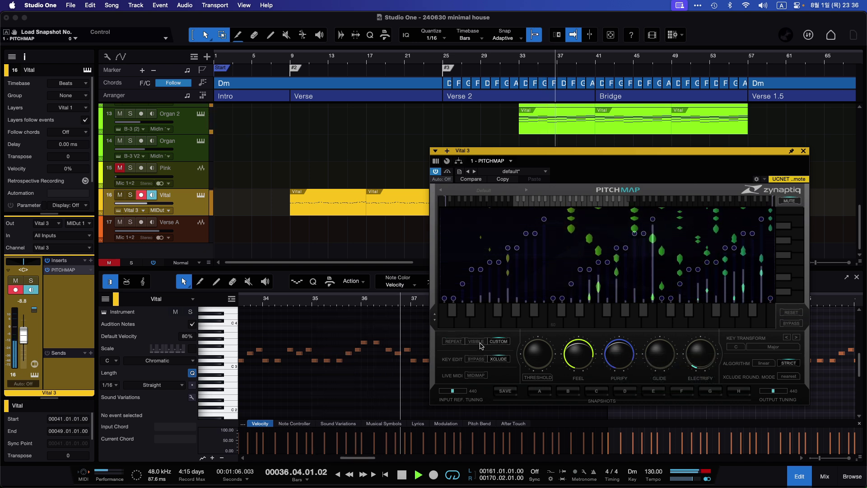
left_click(452, 341)
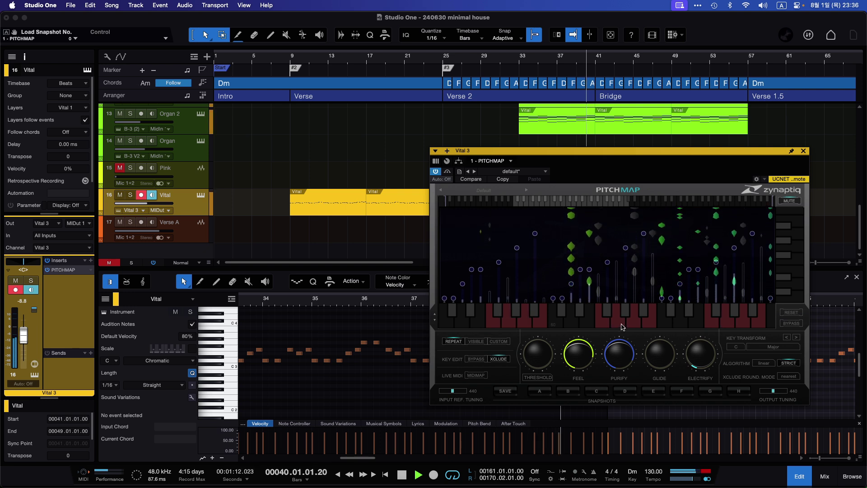
Solo the Vital track, play it from bar 9 and exclude another key across all octaves in PITCHMAP
key("s")
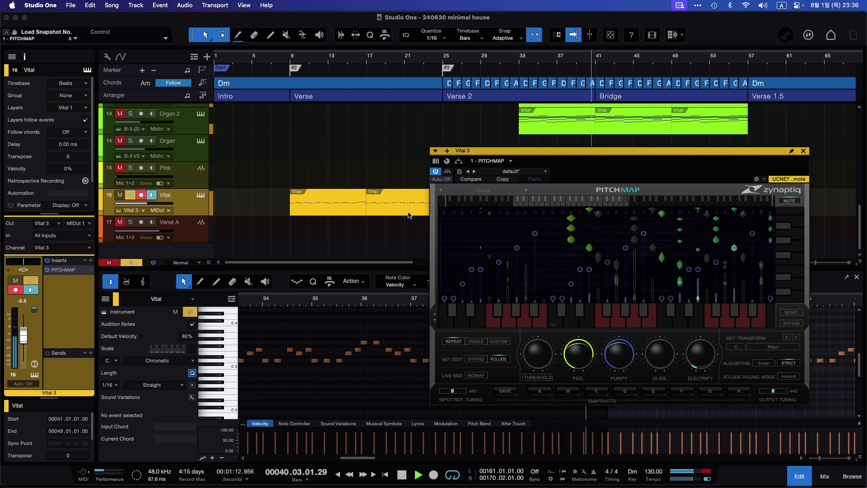
left_click(296, 58)
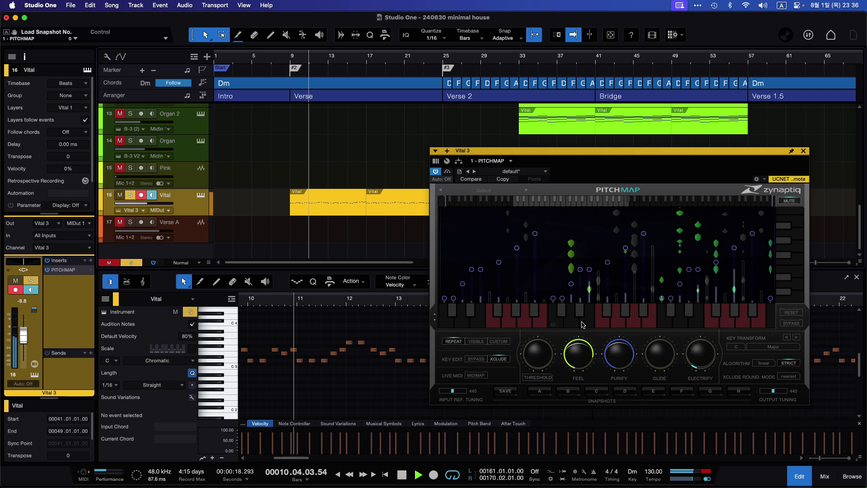
left_click(573, 318)
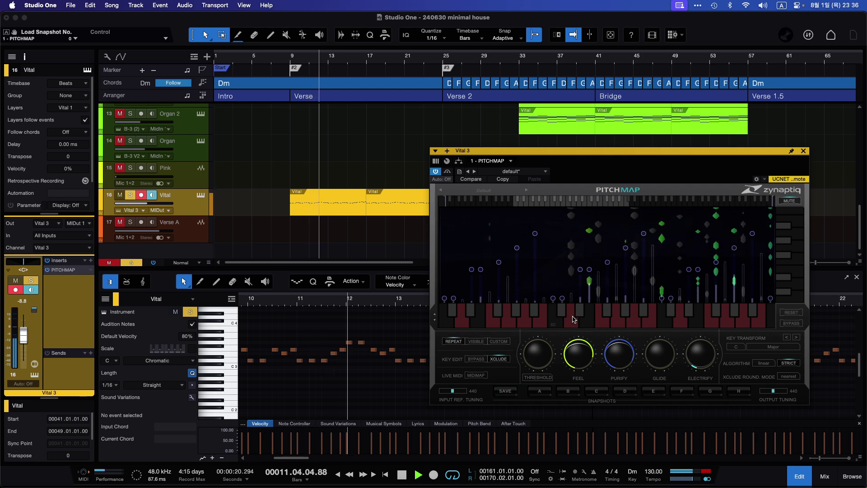
Try bypassing several keys in PITCHMAP, and return key edit to Xclude while clearing the marked keys
left_click(491, 358)
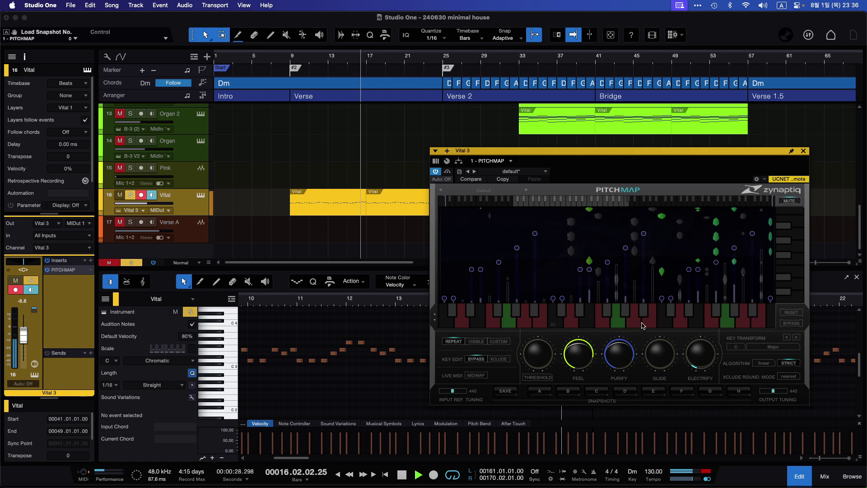
mouse_move(575, 348)
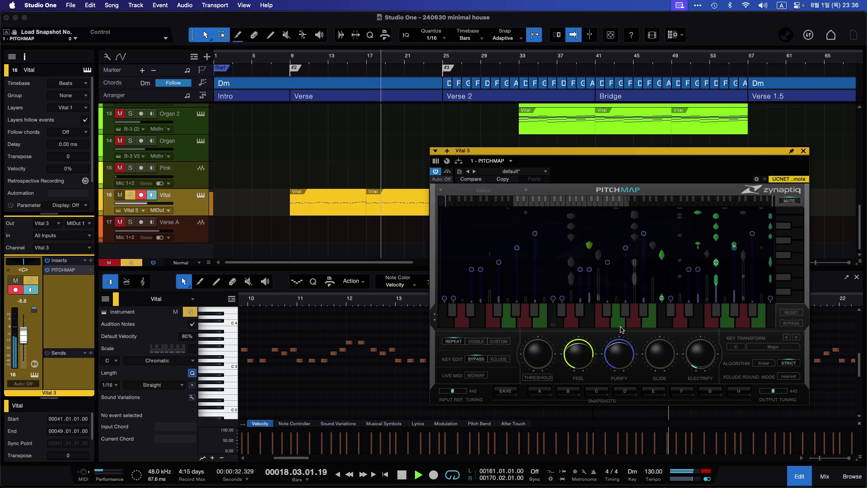
left_click(497, 359)
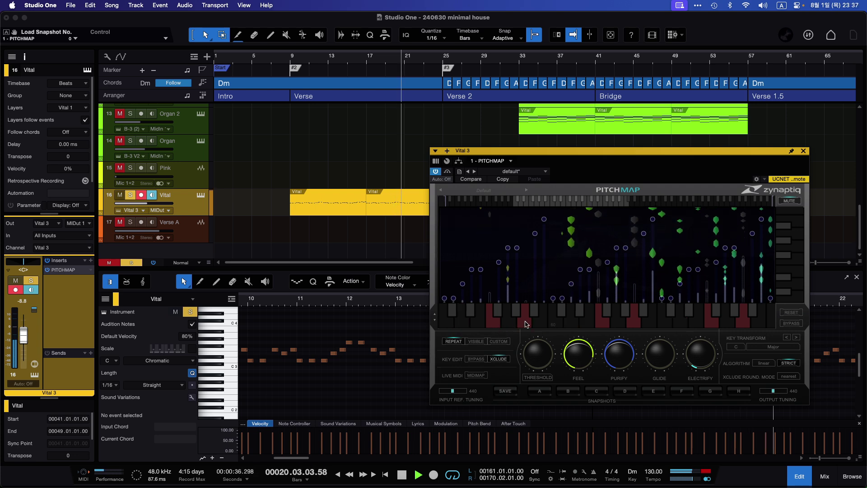
Play the full mix from the start of the Verse with Vital unsoloed, comparing PITCHMAP switched off and on
left_click(302, 251)
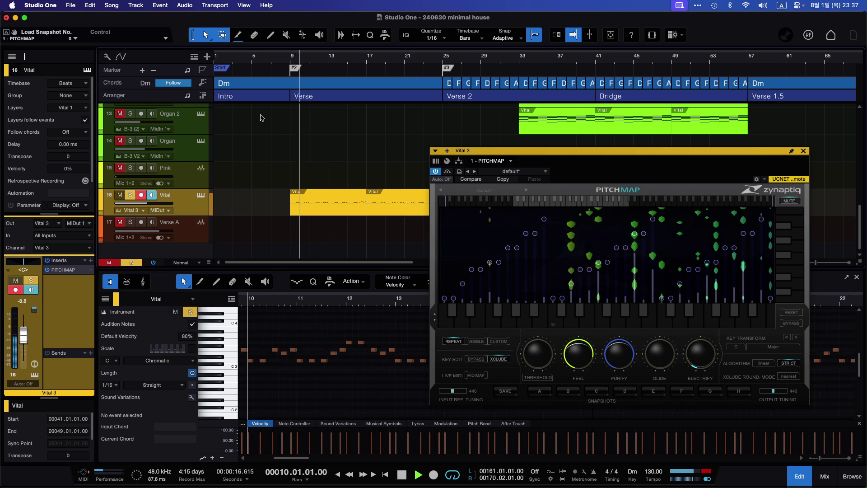
left_click(131, 195)
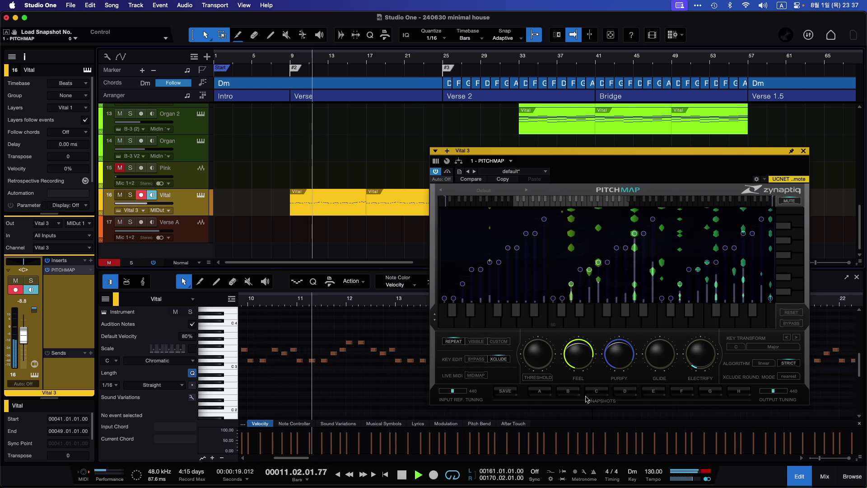
mouse_move(592, 349)
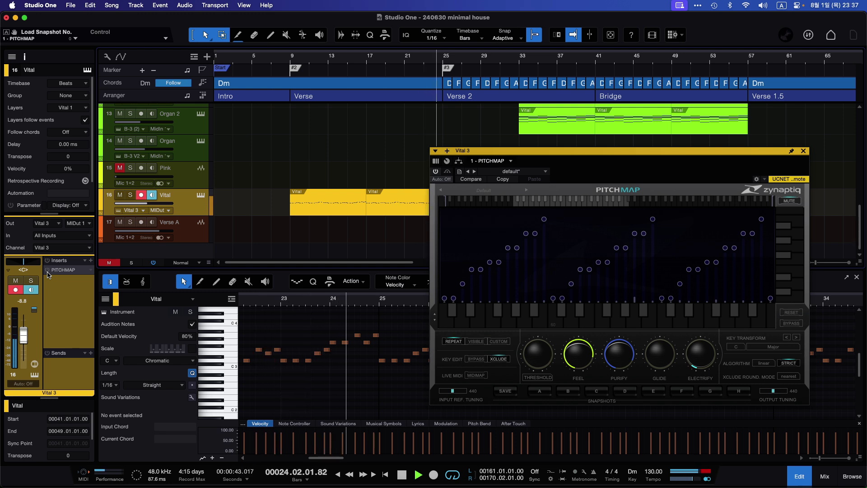
left_click(47, 271)
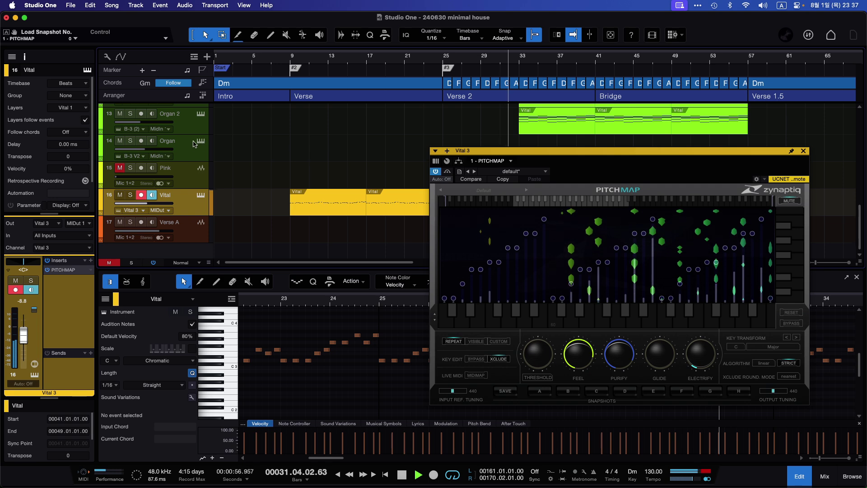
Select the Organ 2 track and add PITCHMAP after MixBox in its inserts
left_click(193, 124)
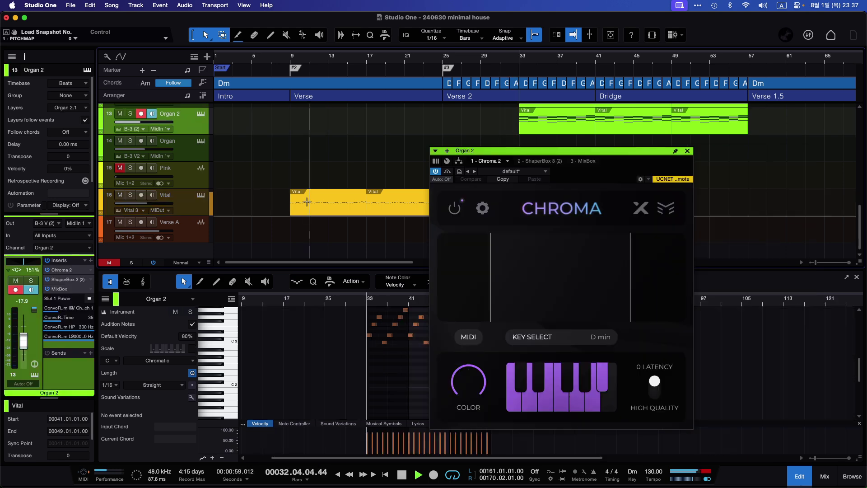
key("F5")
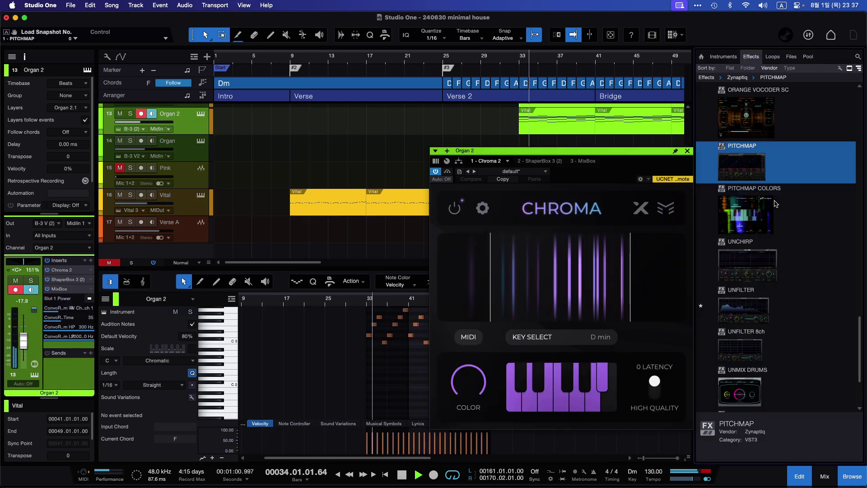
left_click_drag(743, 163, 66, 348)
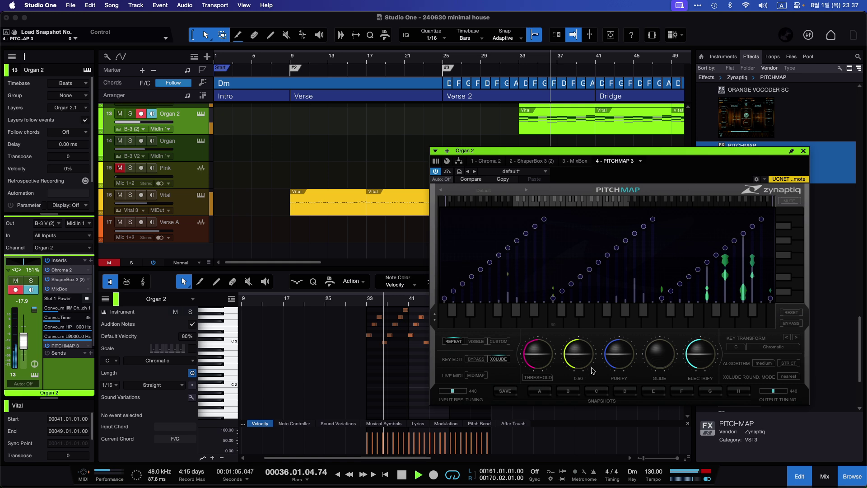
Try Electrify at 0.16 on the soloed Organ 2 track, and bypass PITCHMAP to compare it in the full mix
key("s")
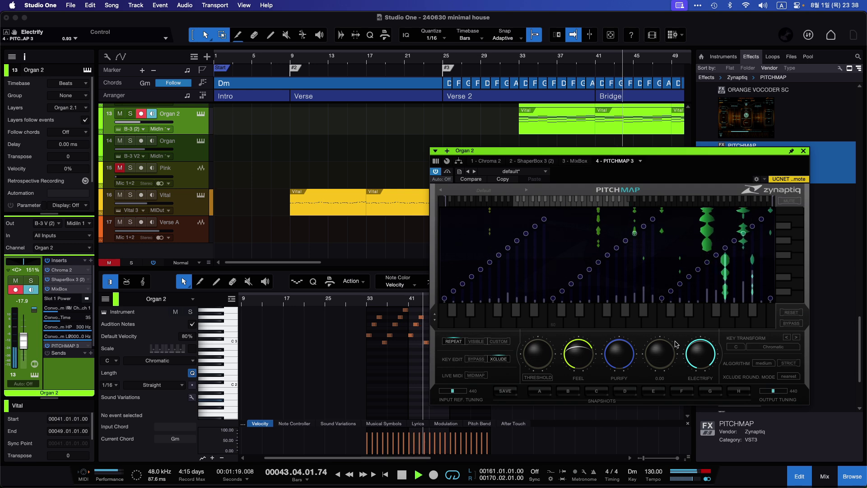
key("s")
left_click_drag(699, 353, 694, 368)
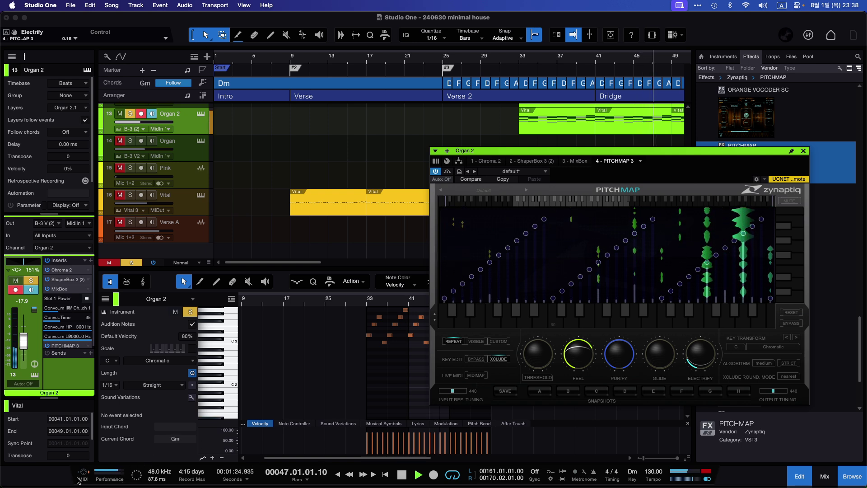
left_click(447, 172)
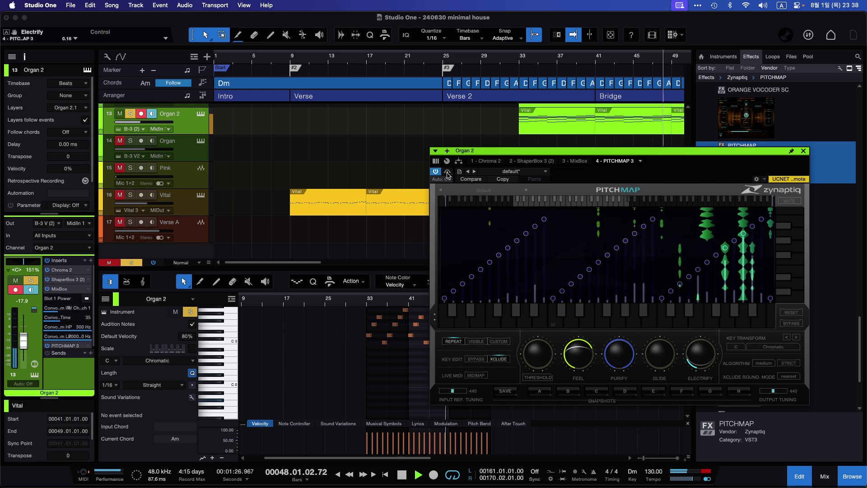
key("s")
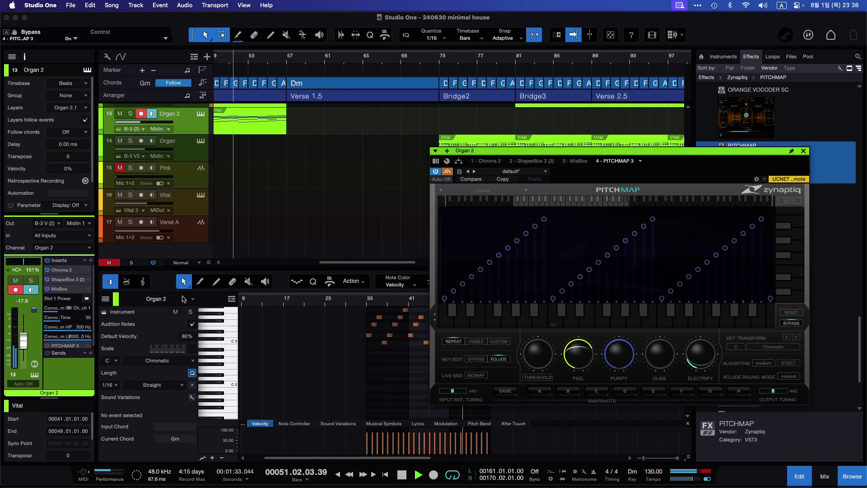
Remove PITCHMAP from the Organ 2 inserts
left_click(68, 304)
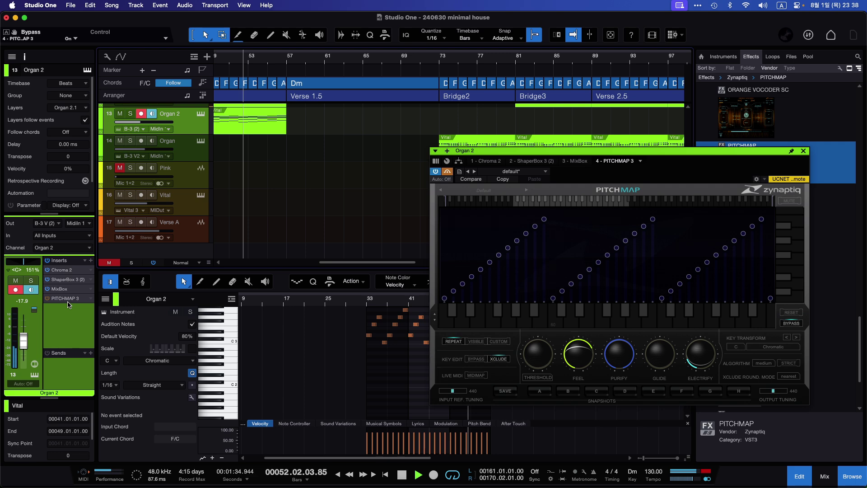
right_click(68, 304)
left_click(72, 395)
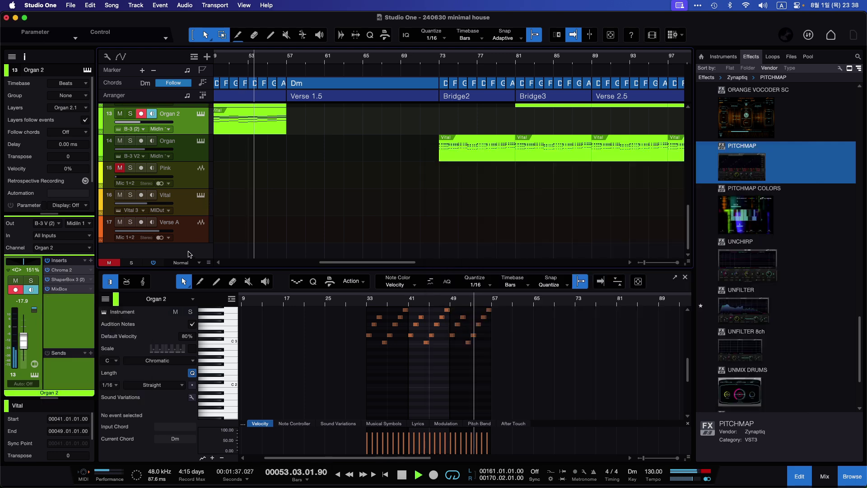
Move the Vital clip from bar 41 to bar 57, where Verse 1.5 starts, and duplicate it directly after itself
left_click(189, 206)
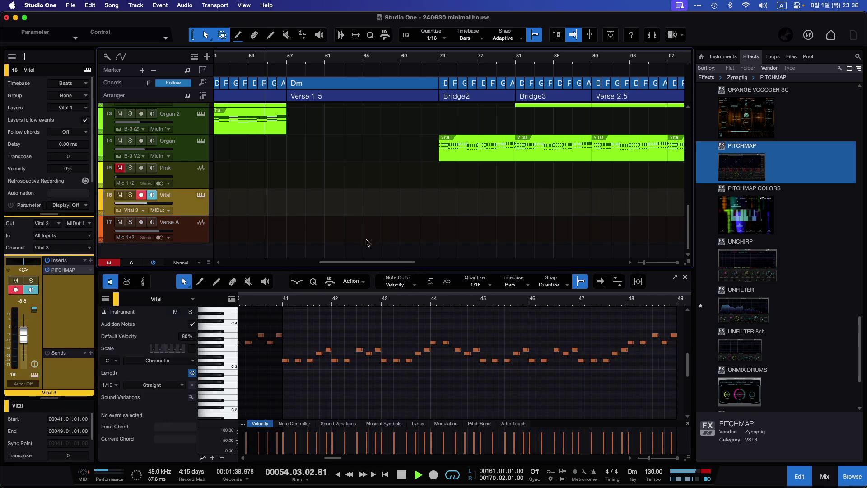
scroll(372, 221, "left", 5)
left_click_drag(295, 213, 449, 209)
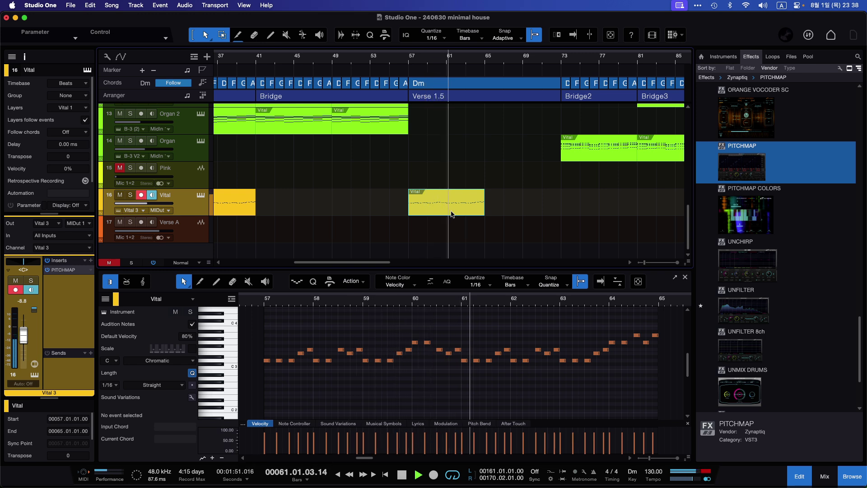
key("d")
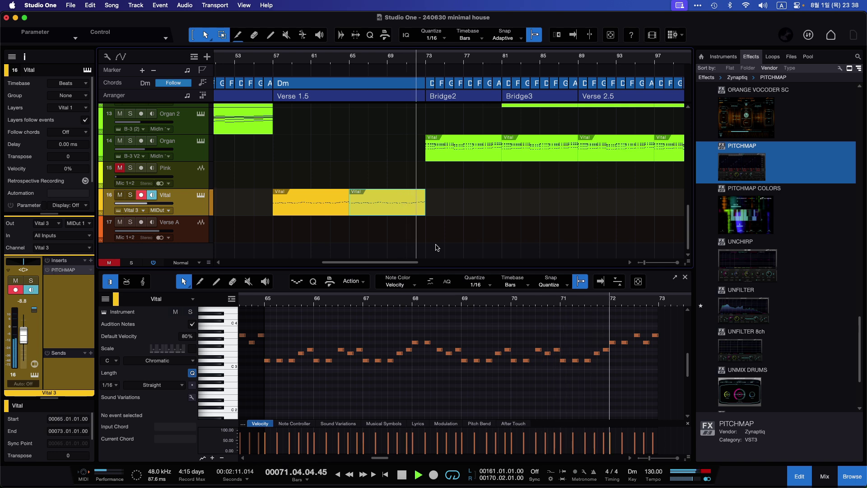
Stop playback and set the loop range to the duplicated Vital clip, bars 65 to 73
key("space")
key("shift+p")
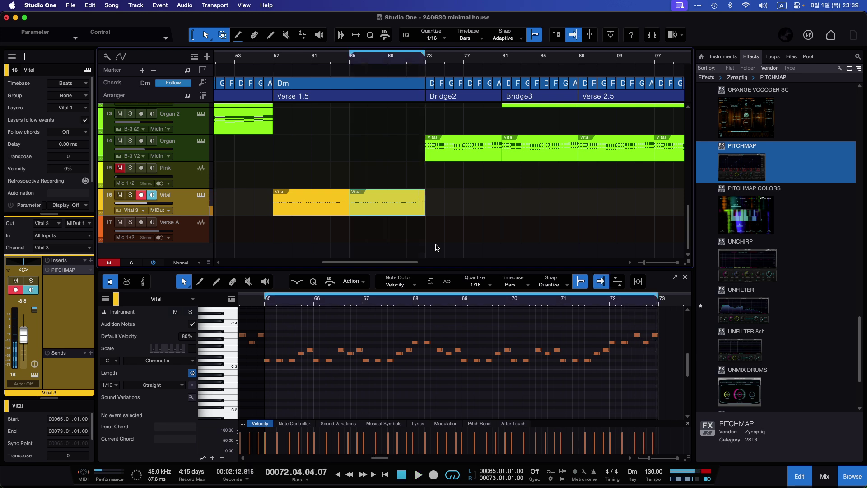